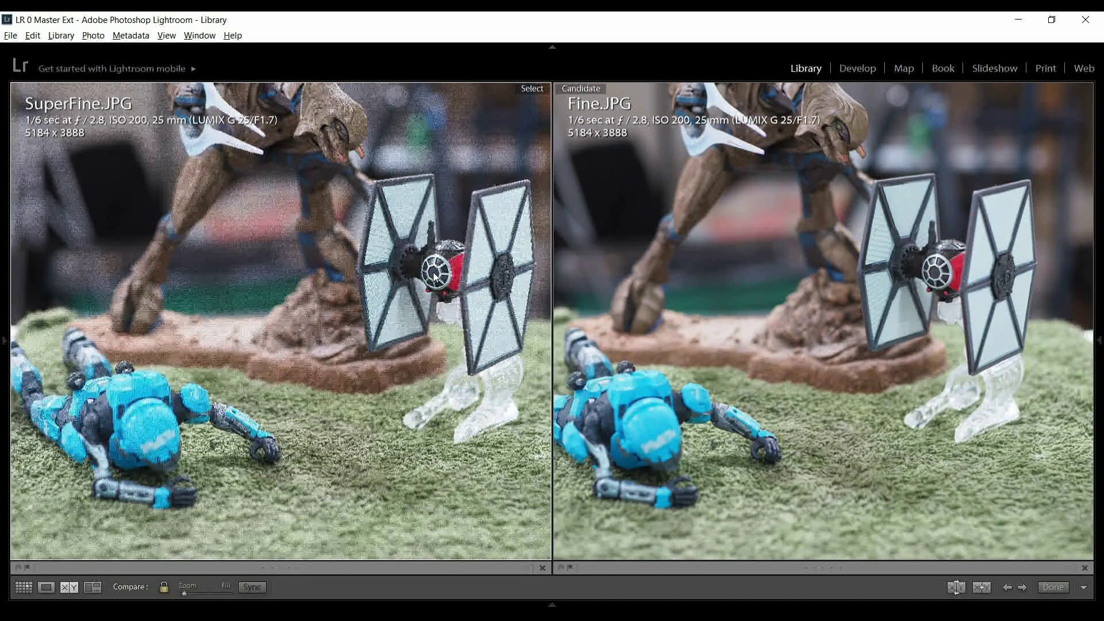
# - Zoom in on the toy spaceship's round cockpit window and compare its detail in SuperFine.JPG and Fine.JPG
pyautogui.click(441, 282)
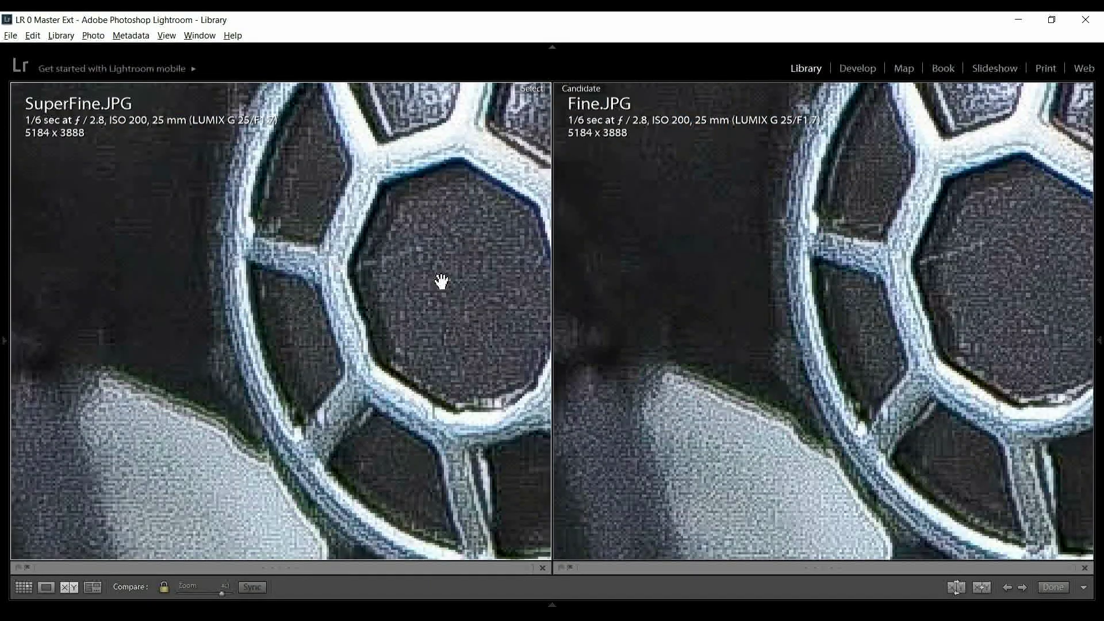
pyautogui.moveTo(442, 282); pyautogui.dragTo(389, 276)
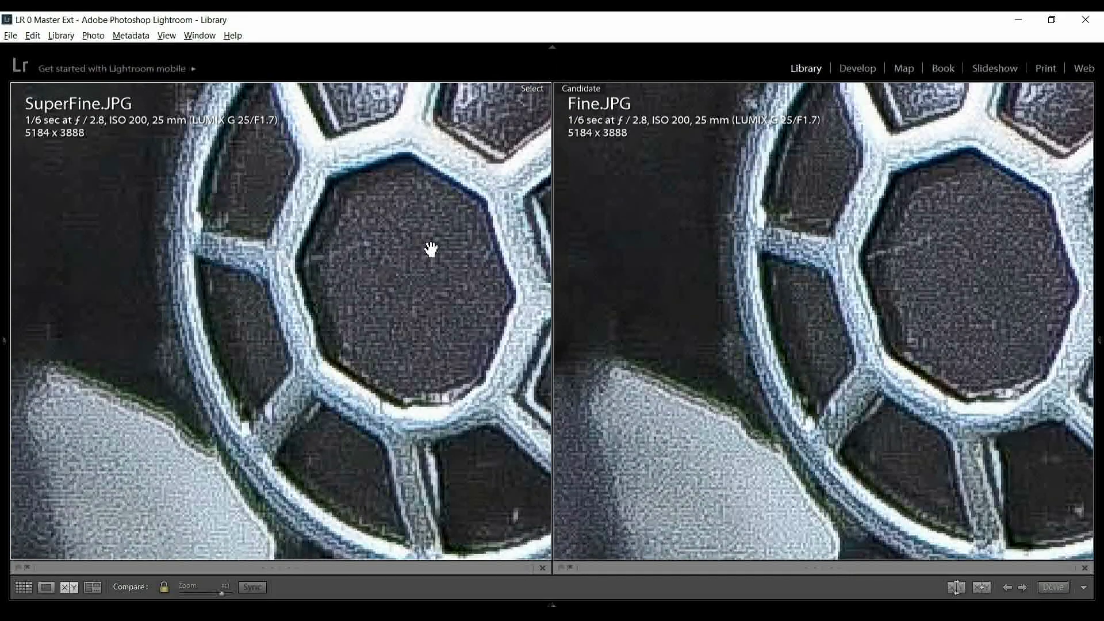
pyautogui.moveTo(431, 248); pyautogui.dragTo(396, 261)
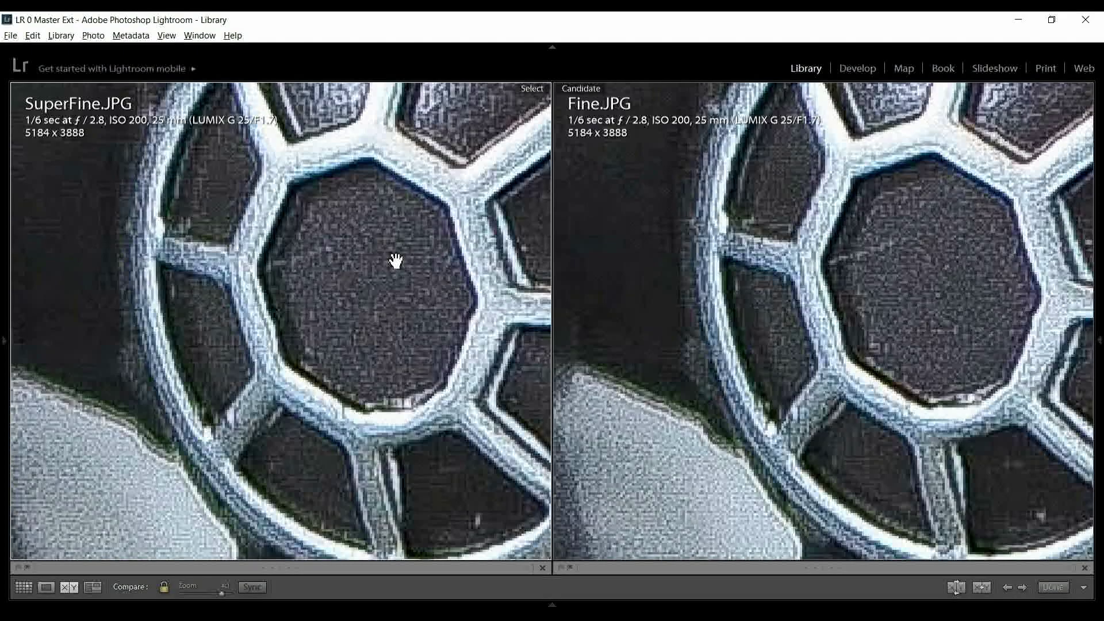
pyautogui.moveTo(383, 276); pyautogui.dragTo(405, 228)
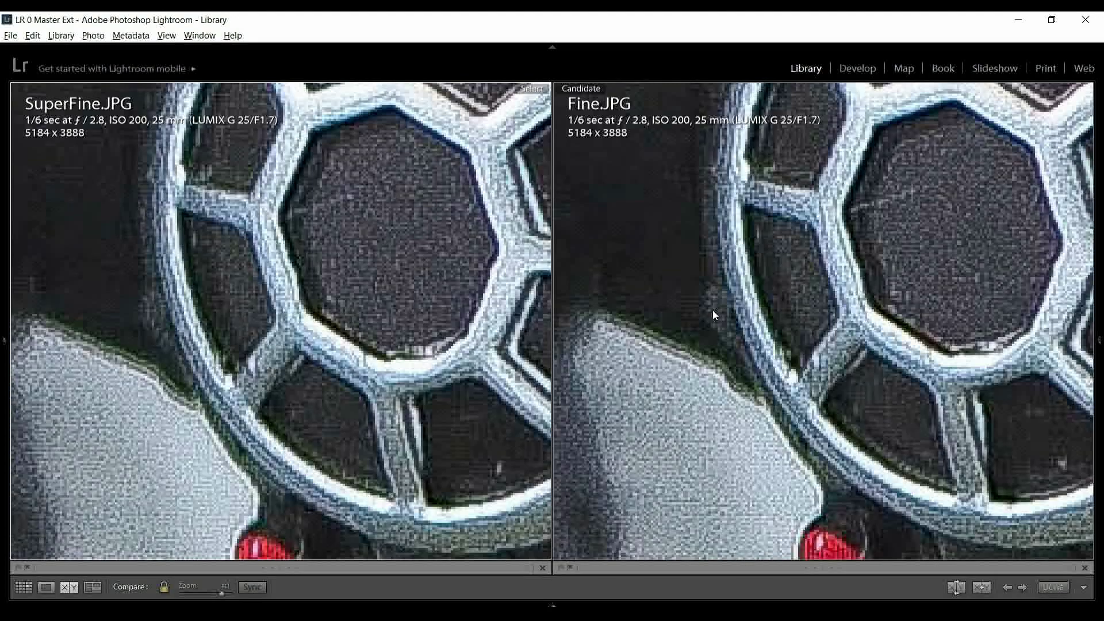
# - Examine the spaceship's wing panels and dark struts for compression differences between SuperFine.JPG and Fine.JPG
pyautogui.moveTo(640, 364); pyautogui.dragTo(852, 240)
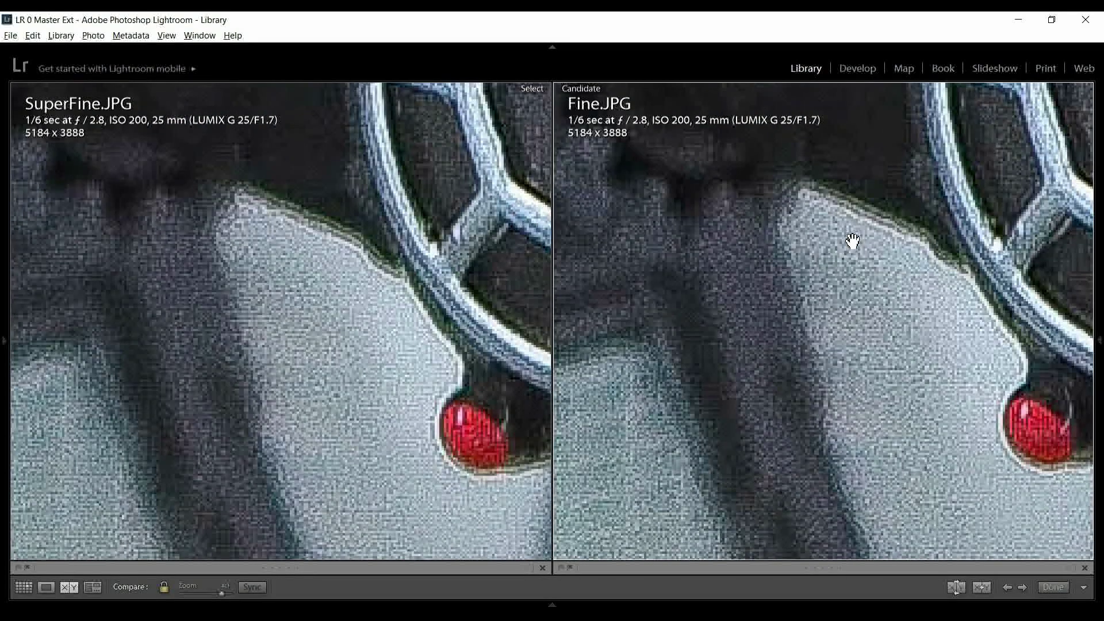
pyautogui.moveTo(436, 337); pyautogui.dragTo(575, 310)
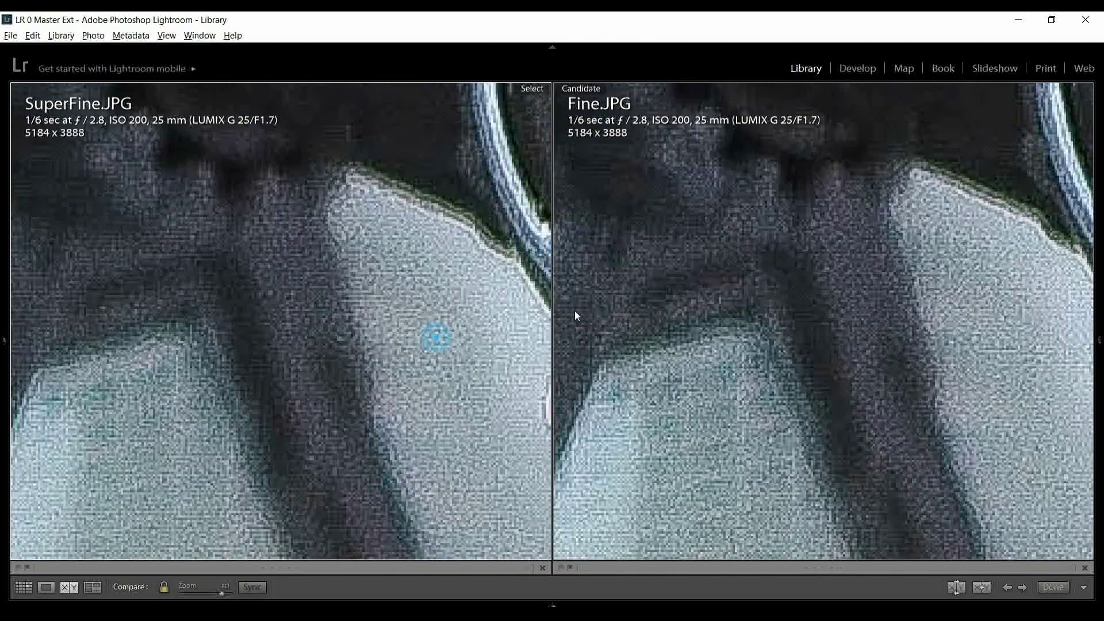
pyautogui.moveTo(720, 273); pyautogui.dragTo(978, 239)
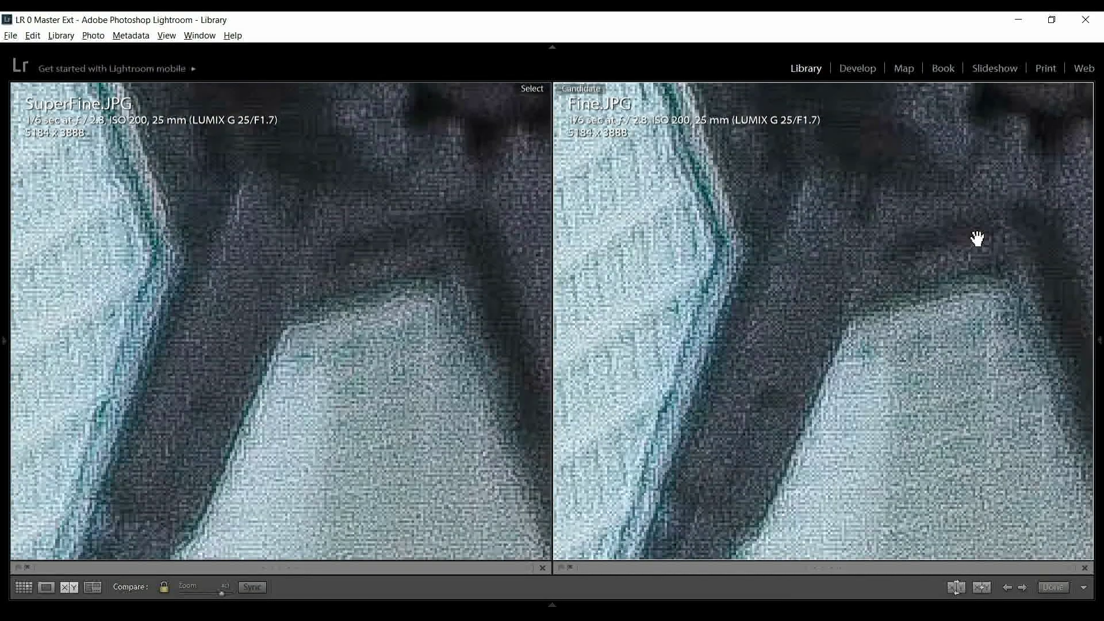
pyautogui.moveTo(710, 328)
pyautogui.mouseDown()
pyautogui.moveTo(736, 332)
pyautogui.moveTo(1006, 247)
pyautogui.mouseUp()
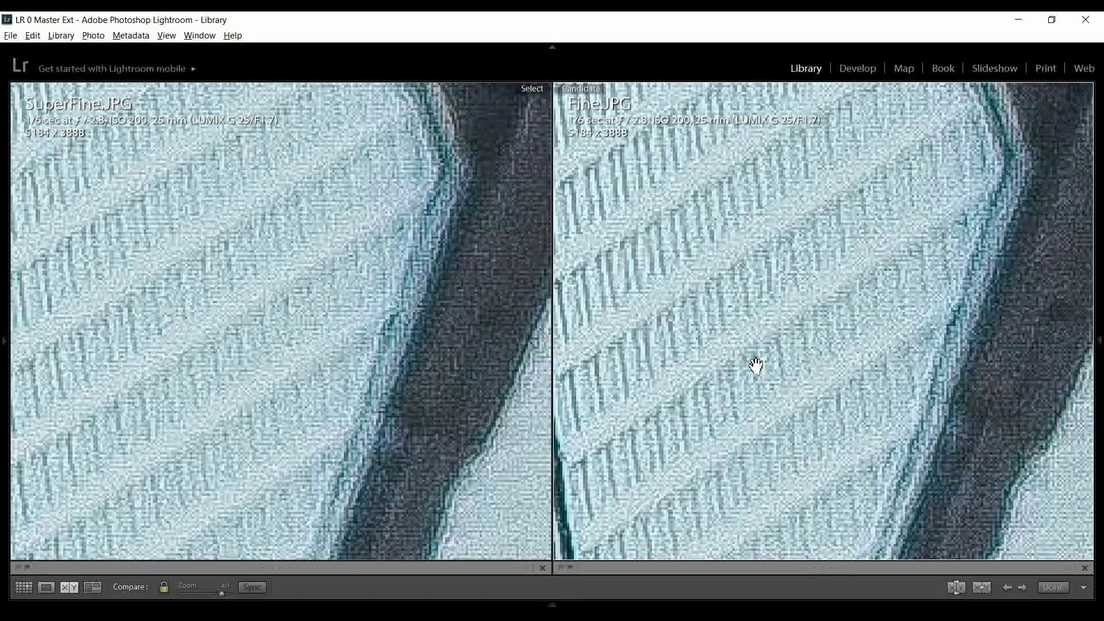
pyautogui.moveTo(757, 365); pyautogui.dragTo(937, 305)
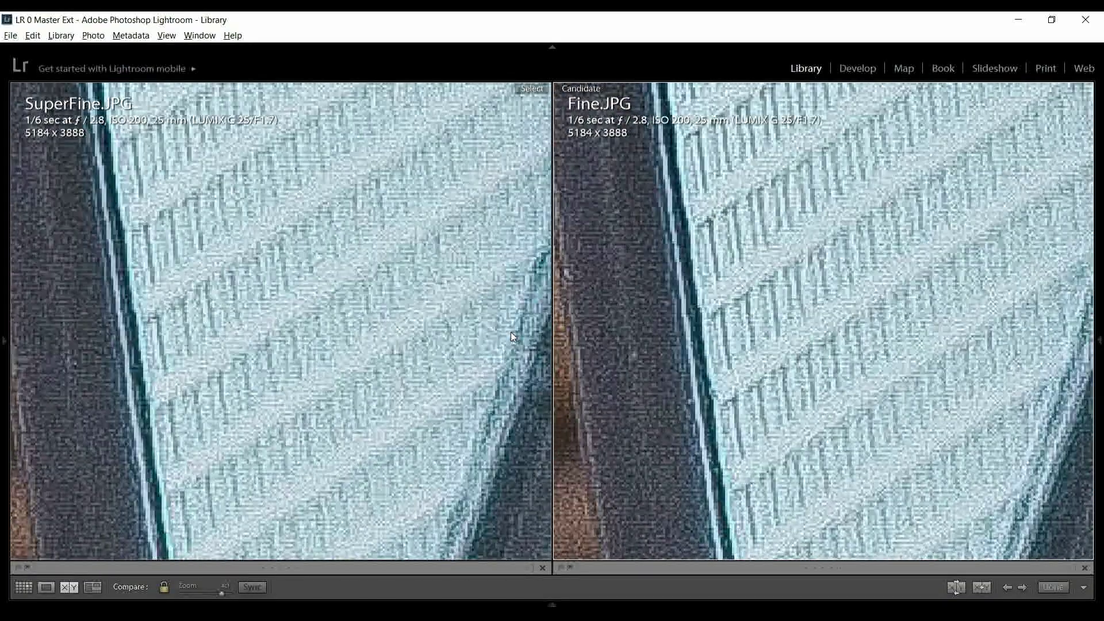
pyautogui.moveTo(511, 332); pyautogui.dragTo(501, 254)
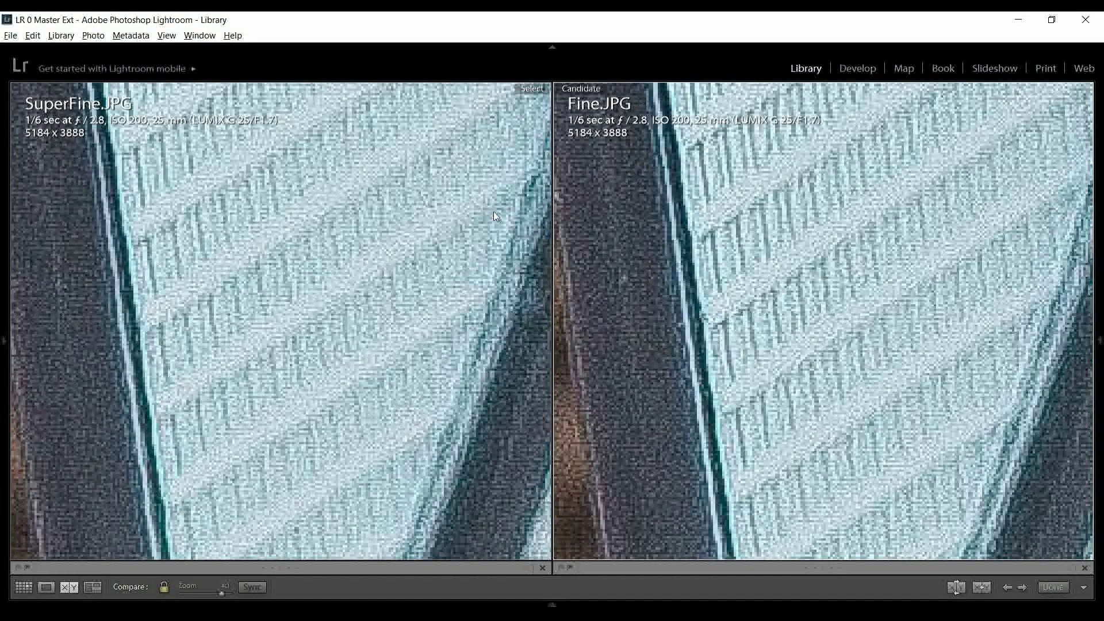
pyautogui.moveTo(494, 214); pyautogui.dragTo(318, 275)
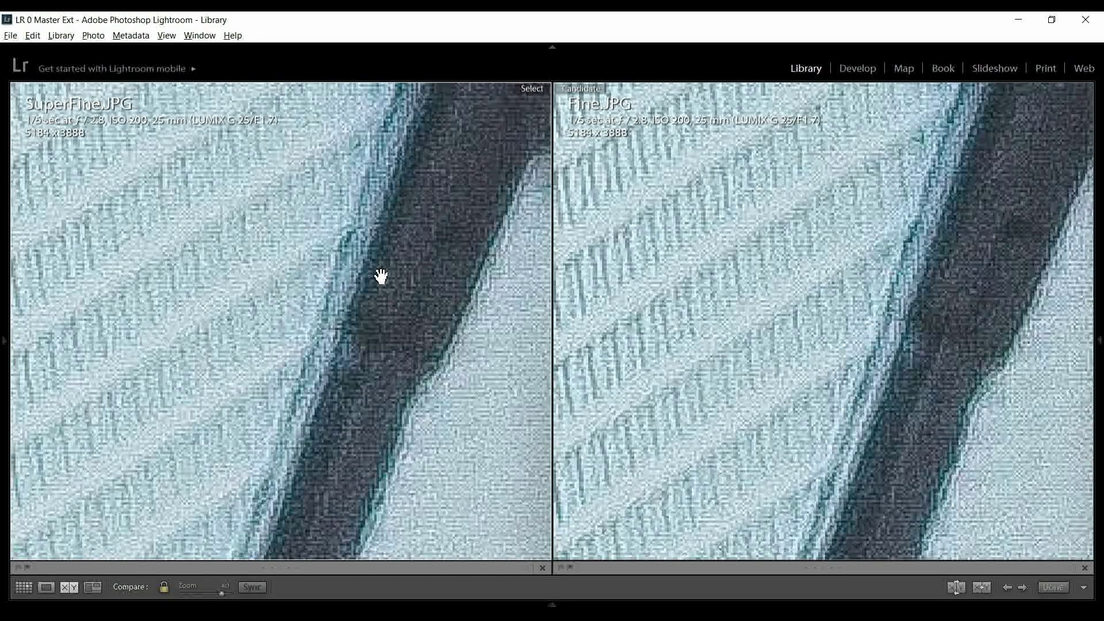
pyautogui.moveTo(380, 276); pyautogui.dragTo(133, 236)
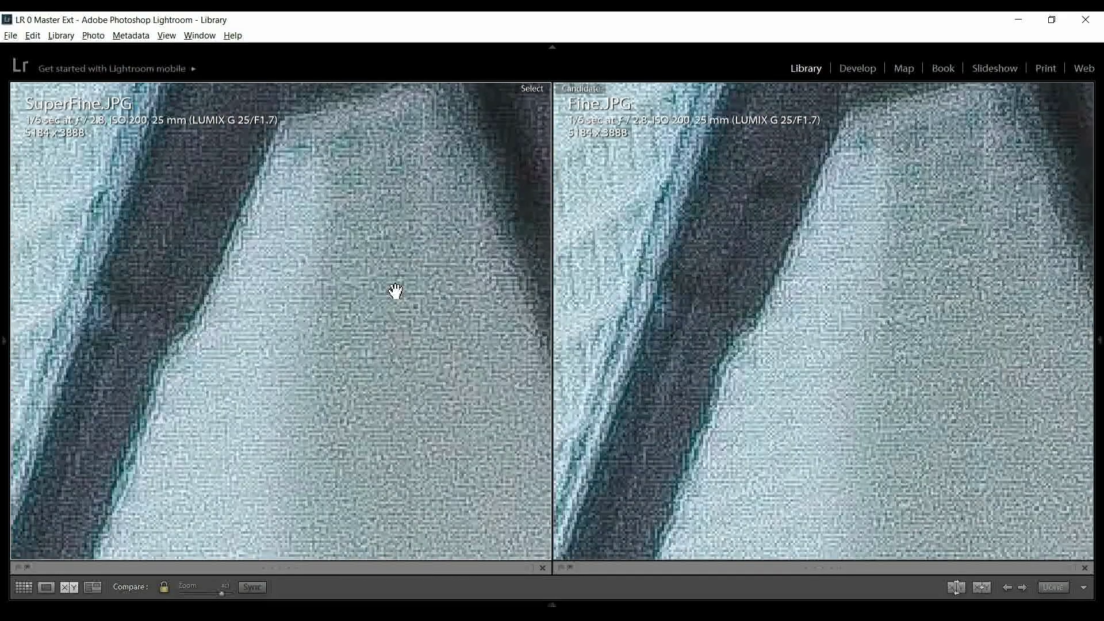
# - Make Normal.JPG the comparison candidate and examine it against SuperFine.JPG from the cockpit window down to the grass
pyautogui.press('Right')
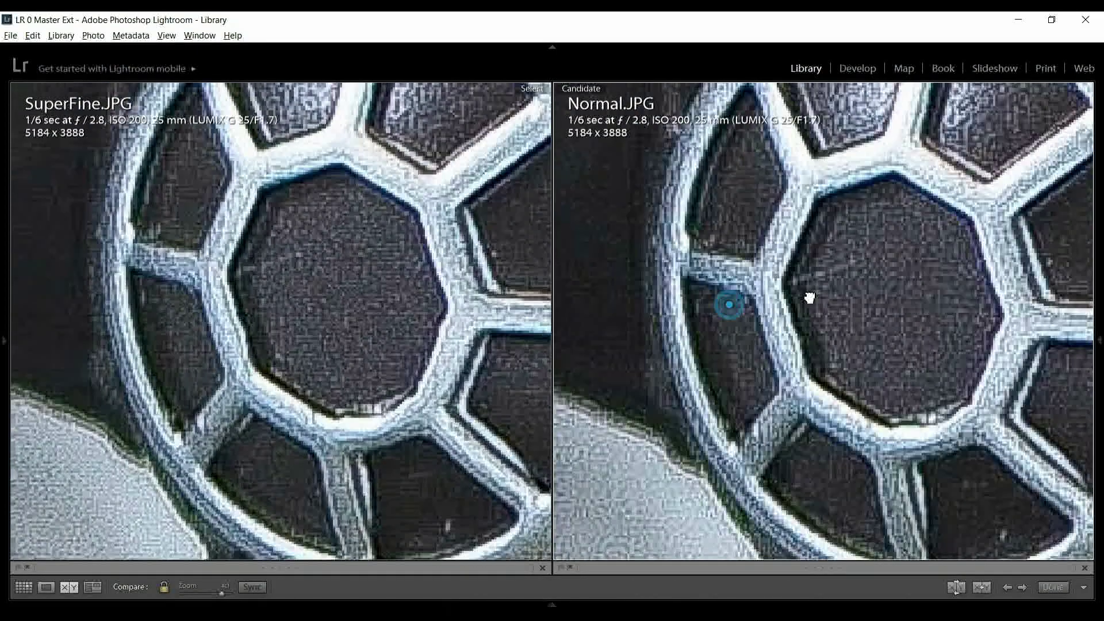
pyautogui.moveTo(808, 295); pyautogui.dragTo(868, 264)
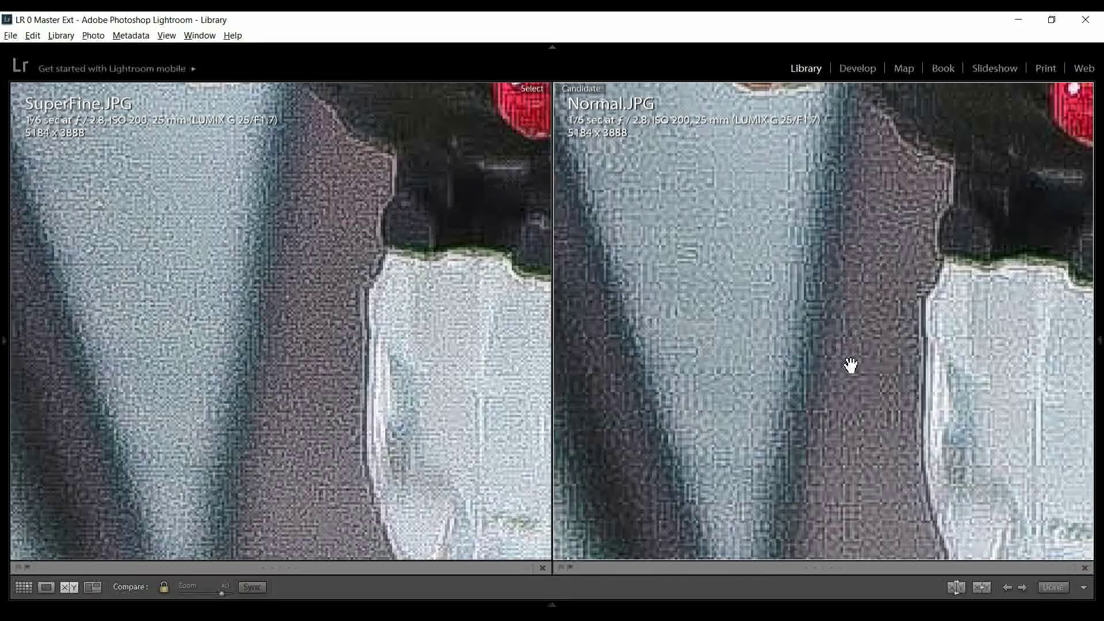
pyautogui.scroll(-5, 851, 365)
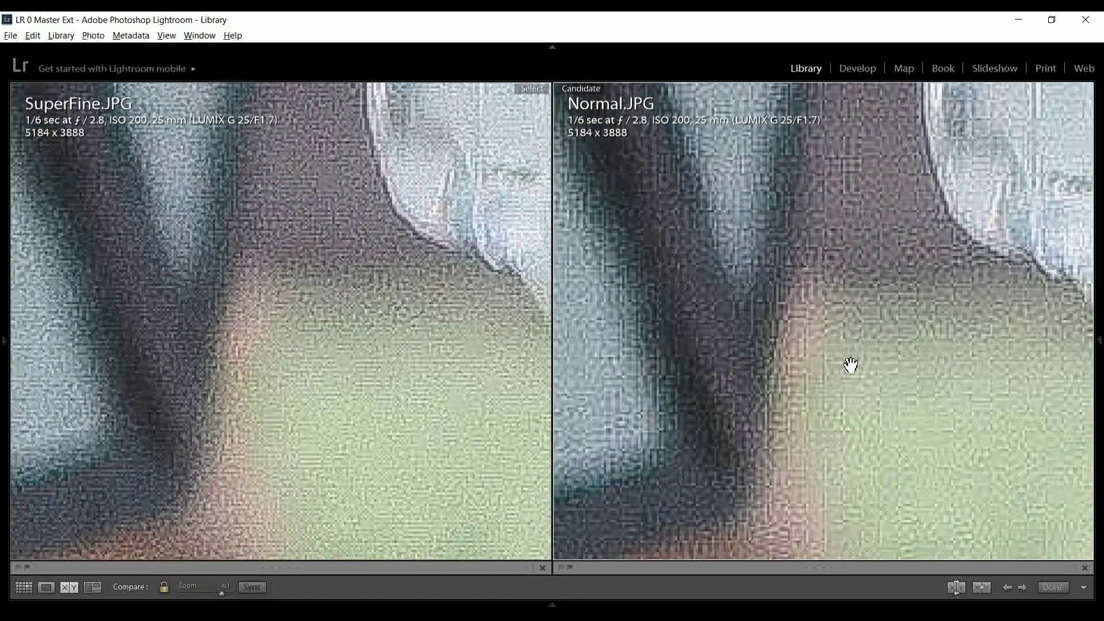
pyautogui.scroll(-5, 851, 365)
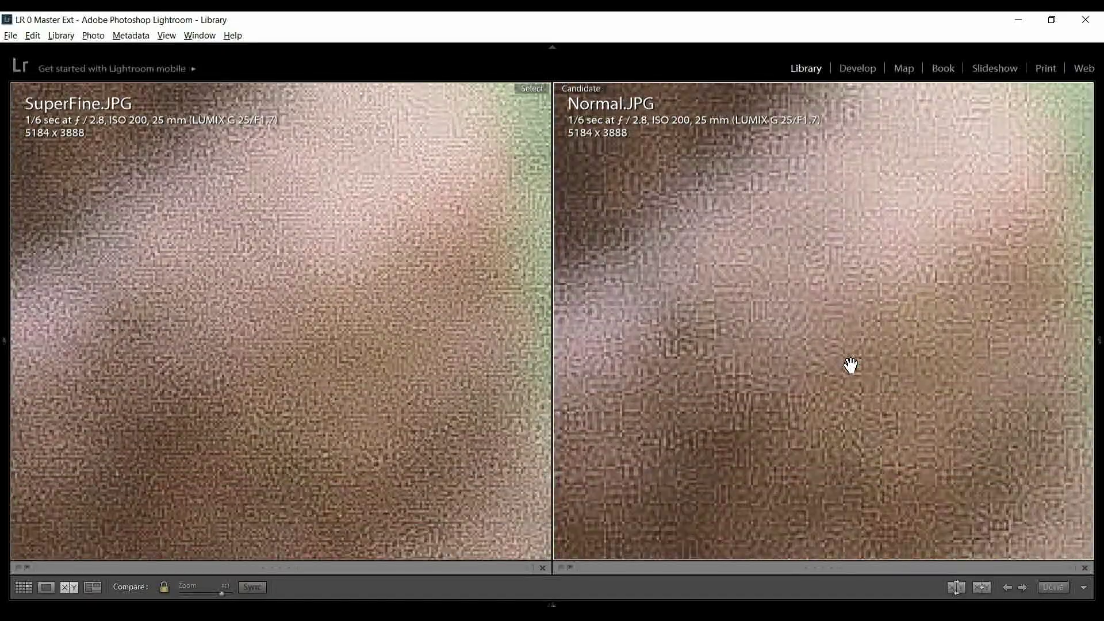
pyautogui.scroll(-5, 851, 365)
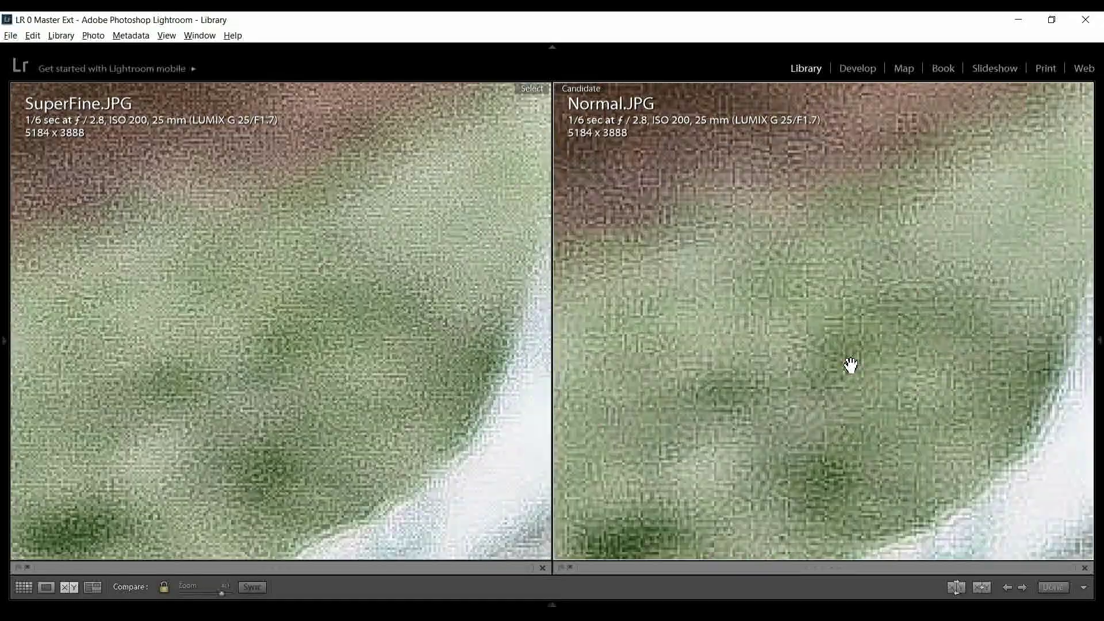
pyautogui.scroll(-5, 851, 365)
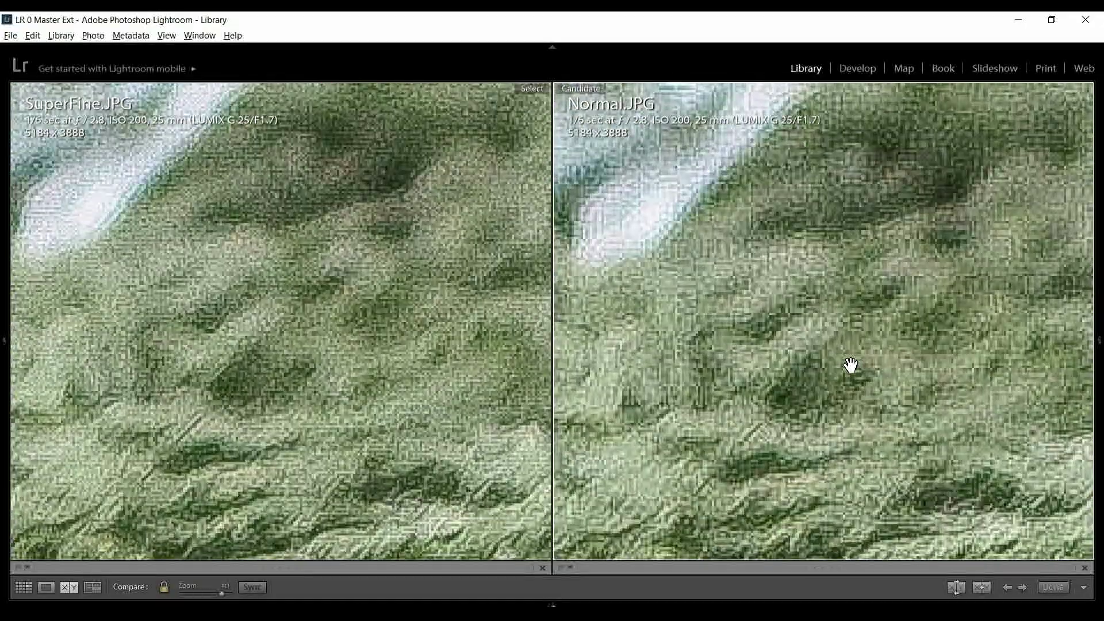
pyautogui.scroll(-5, 851, 365)
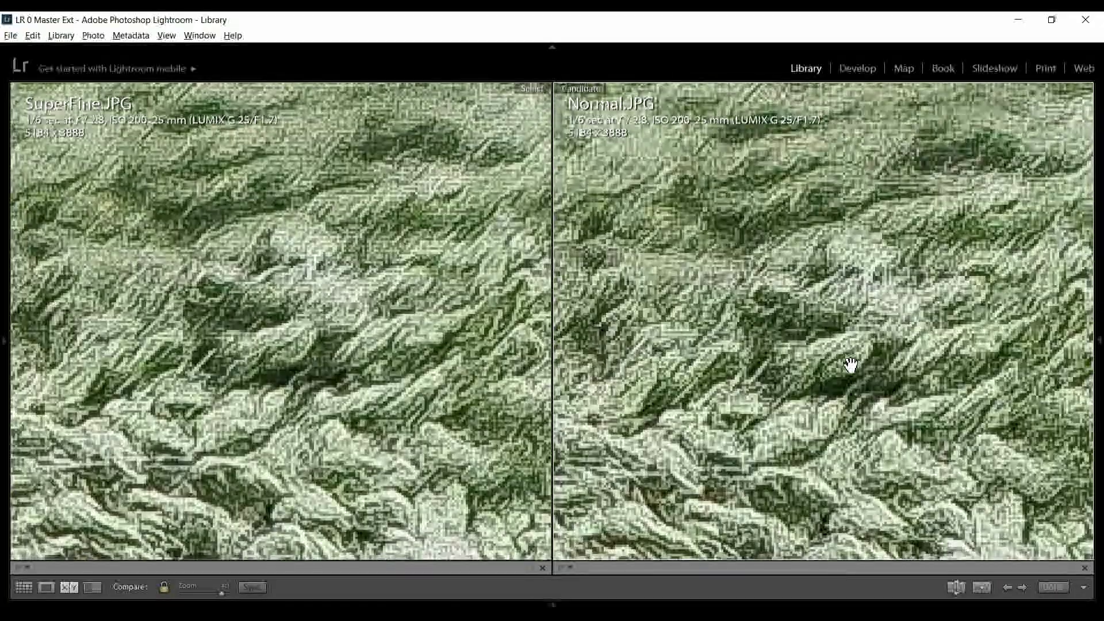
pyautogui.scroll(-5, 851, 366)
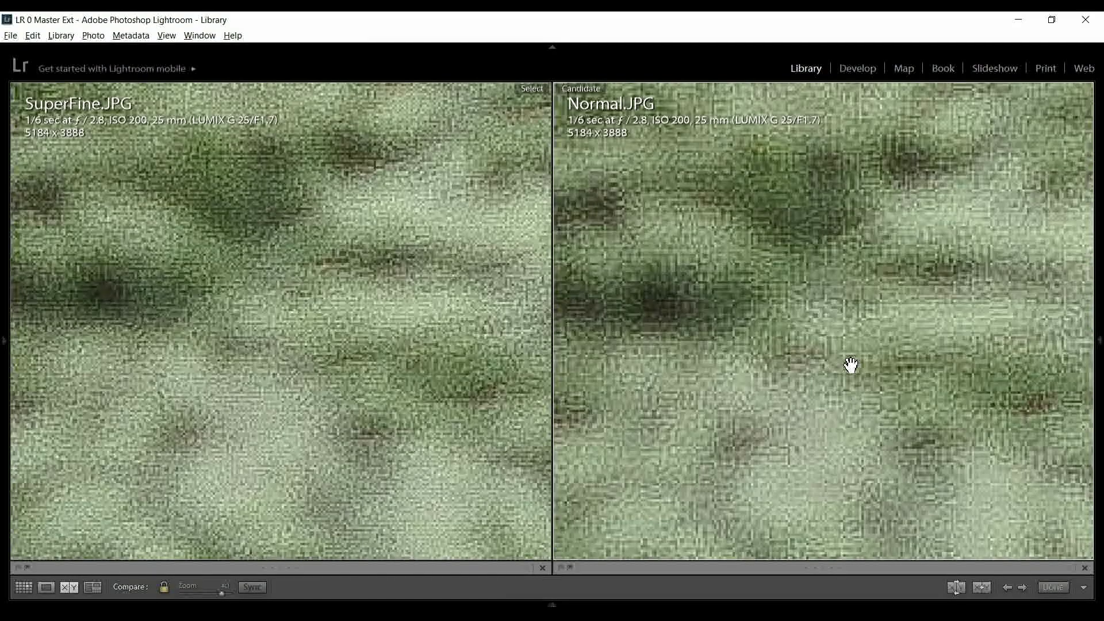
pyautogui.scroll(1, 851, 366)
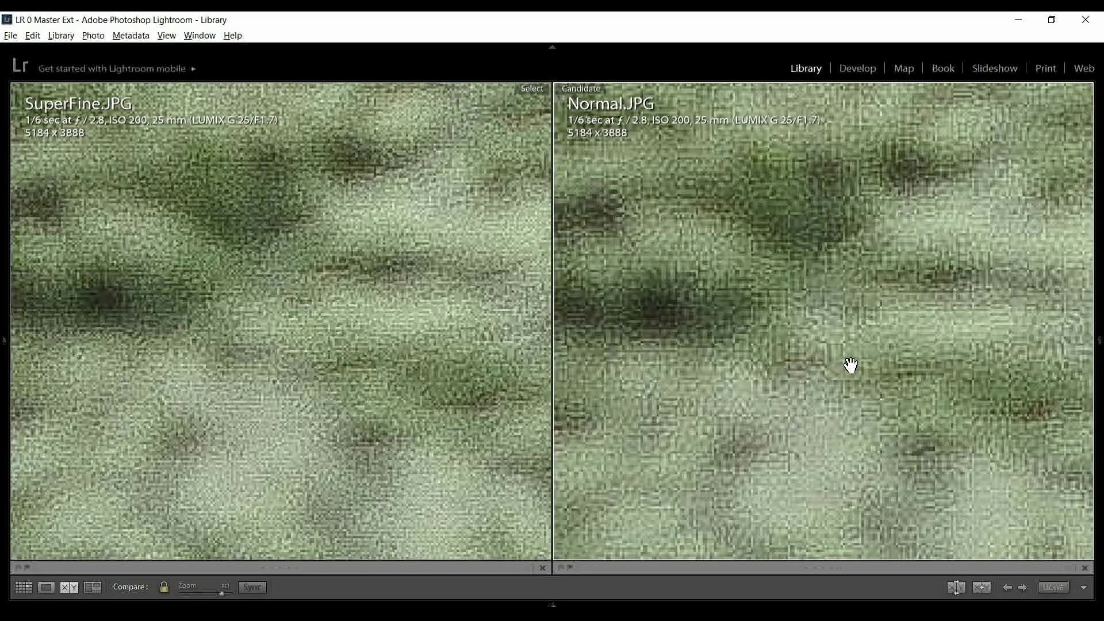
pyautogui.scroll(-3, 851, 366)
# - Make Basic.JPG the comparison candidate and examine the grass and brown base against SuperFine.JPG
pyautogui.press('Right')
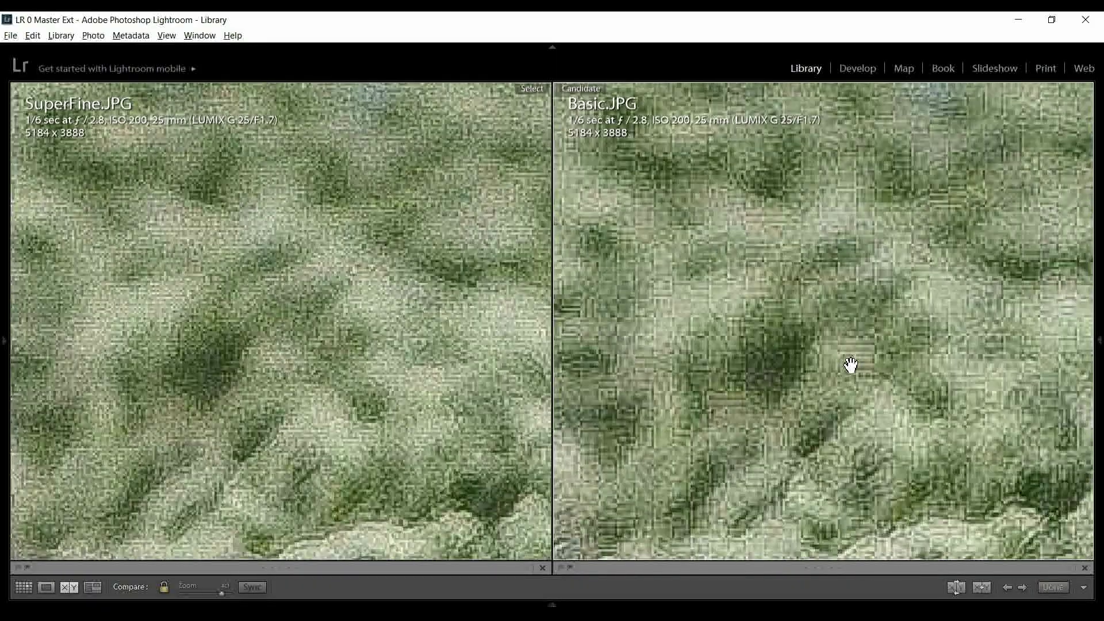
pyautogui.scroll(-1, 851, 365)
pyautogui.scroll(-1, 851, 365)
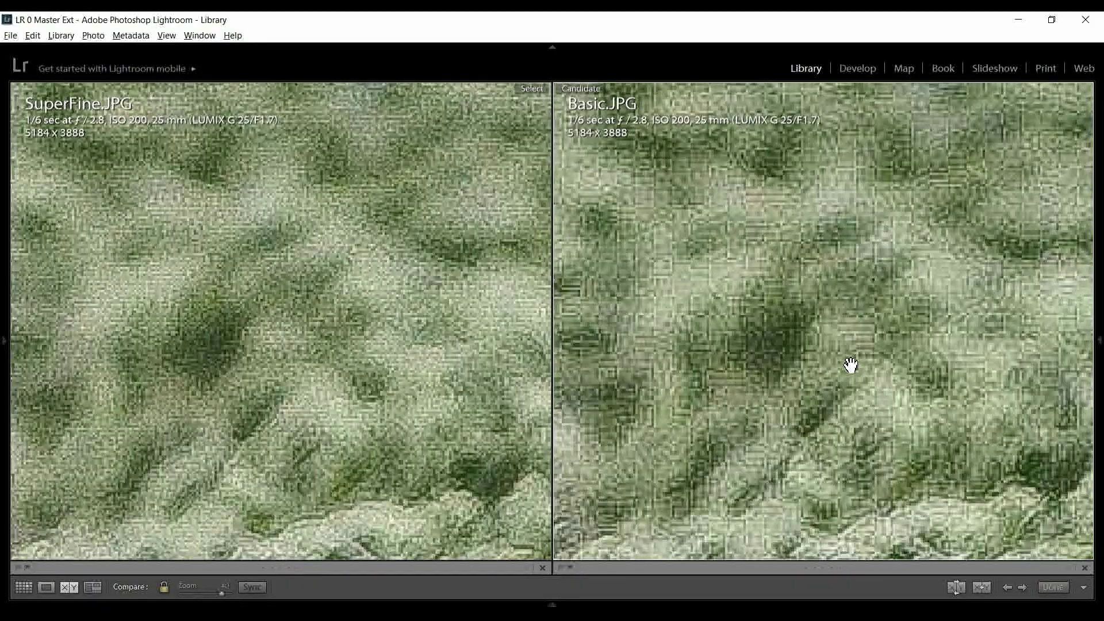
pyautogui.scroll(5, 851, 365)
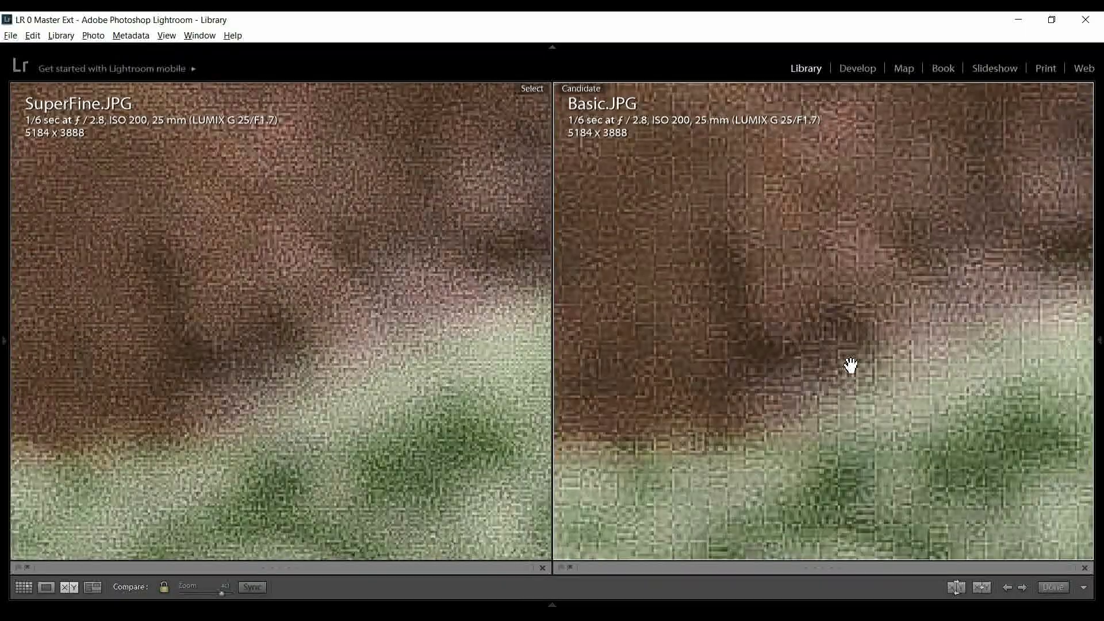
pyautogui.scroll(-10, 851, 365)
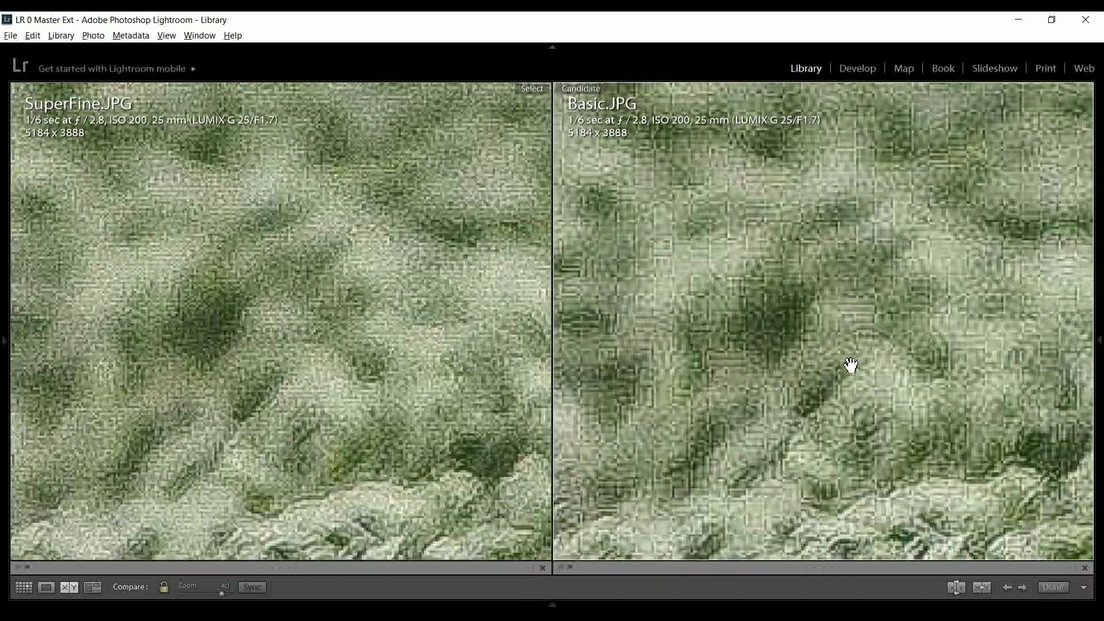
pyautogui.scroll(-8, 851, 365)
pyautogui.scroll(8, 851, 365)
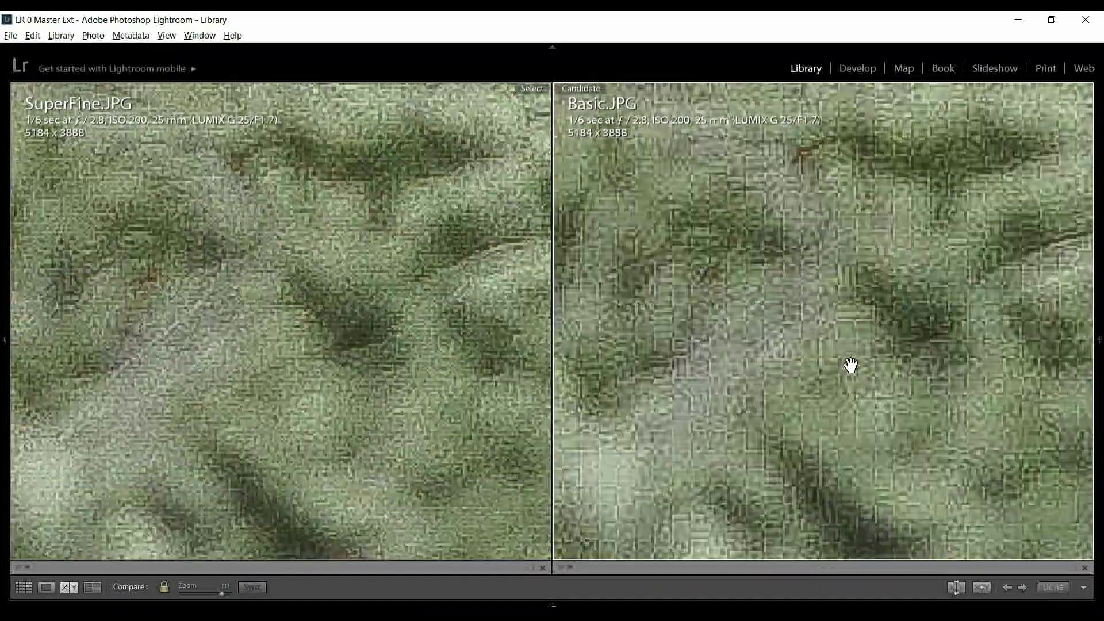
pyautogui.scroll(-2, 851, 365)
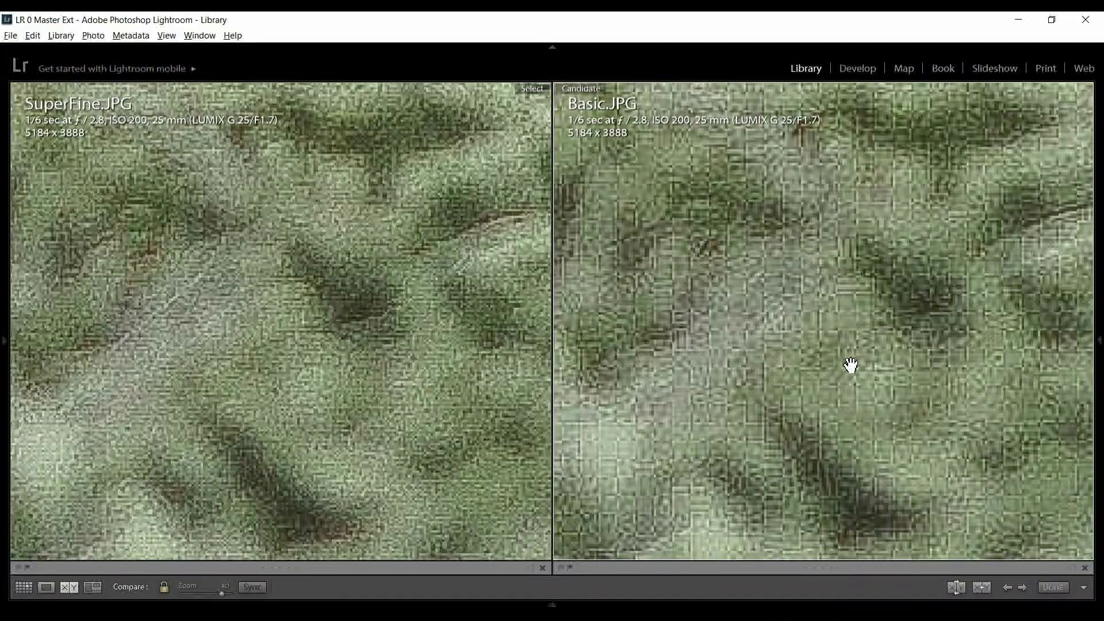
# - Compare the spaceship's ribbed wing panel and round cockpit window in SuperFine.JPG and Basic.JPG
pyautogui.scroll(-15, 851, 365)
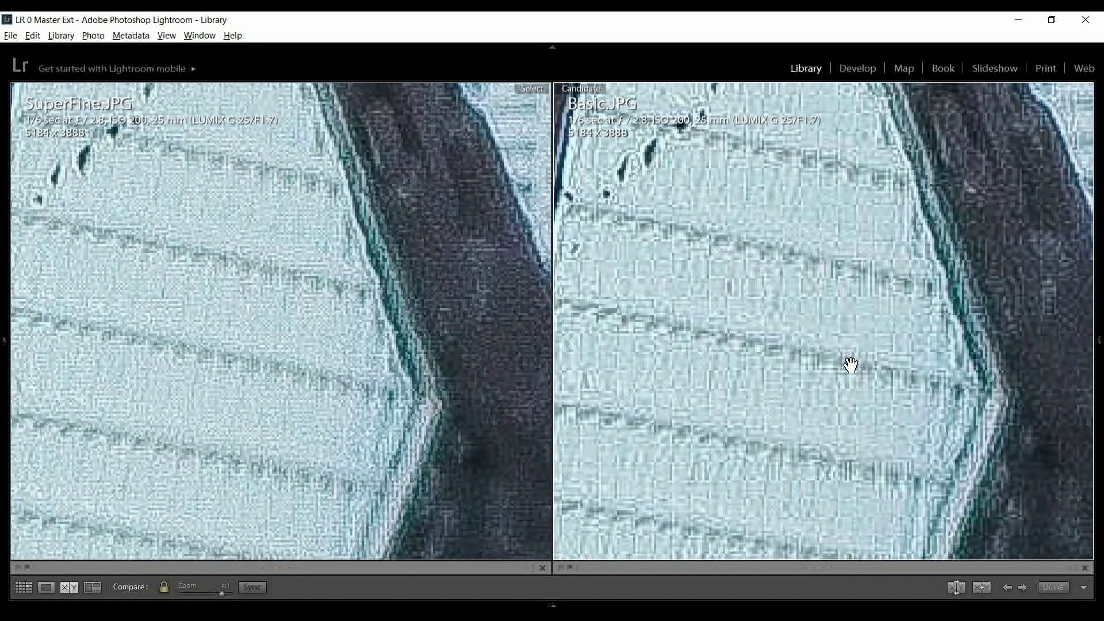
pyautogui.scroll(-1, 851, 365)
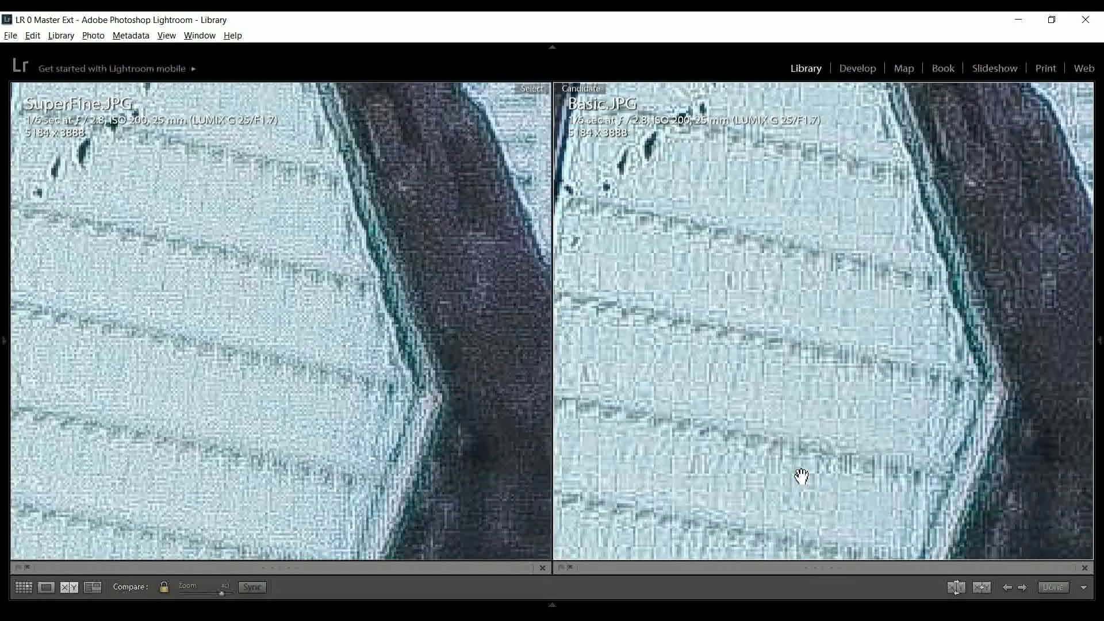
pyautogui.moveTo(980, 424); pyautogui.dragTo(467, 377)
pyautogui.moveTo(915, 444); pyautogui.dragTo(433, 205)
pyautogui.moveTo(650, 428); pyautogui.dragTo(763, 246)
pyautogui.moveTo(835, 441); pyautogui.dragTo(786, 323)
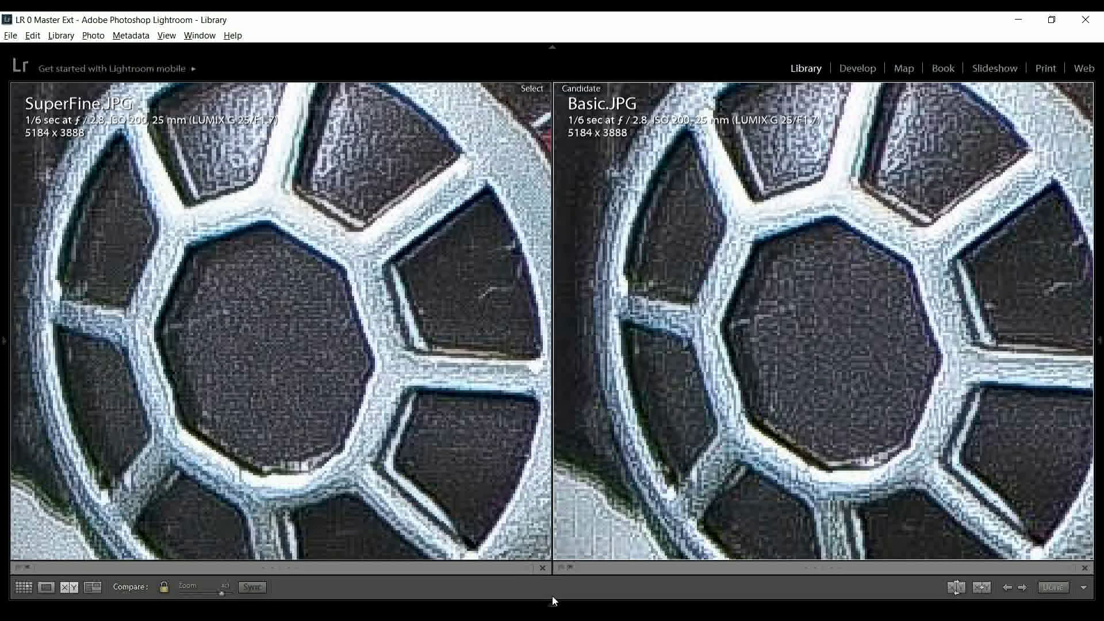
# - Replace SuperFine.JPG with Normal.JPG as the select photo and compare the grass texture with Basic.JPG
pyautogui.moveTo(552, 601)
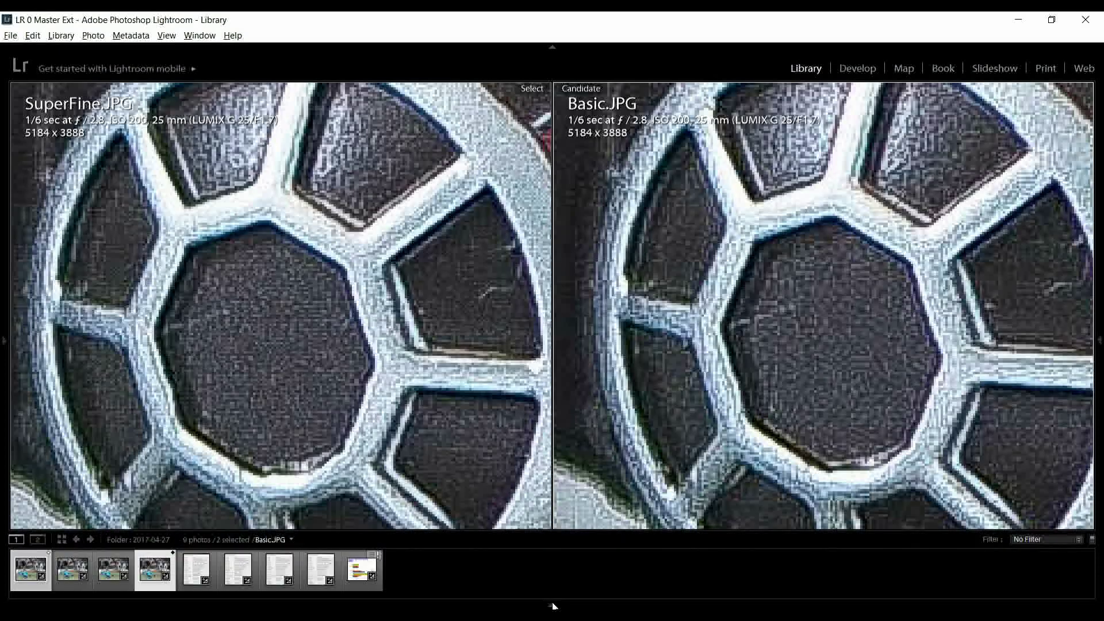
pyautogui.click(105, 584)
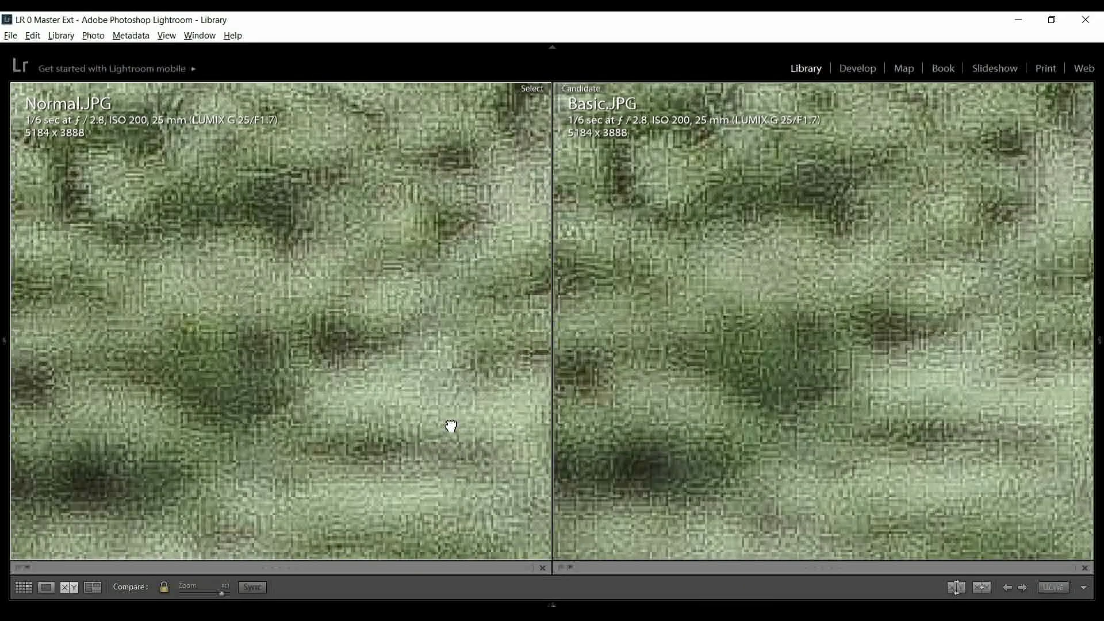
pyautogui.moveTo(478, 252); pyautogui.dragTo(451, 424)
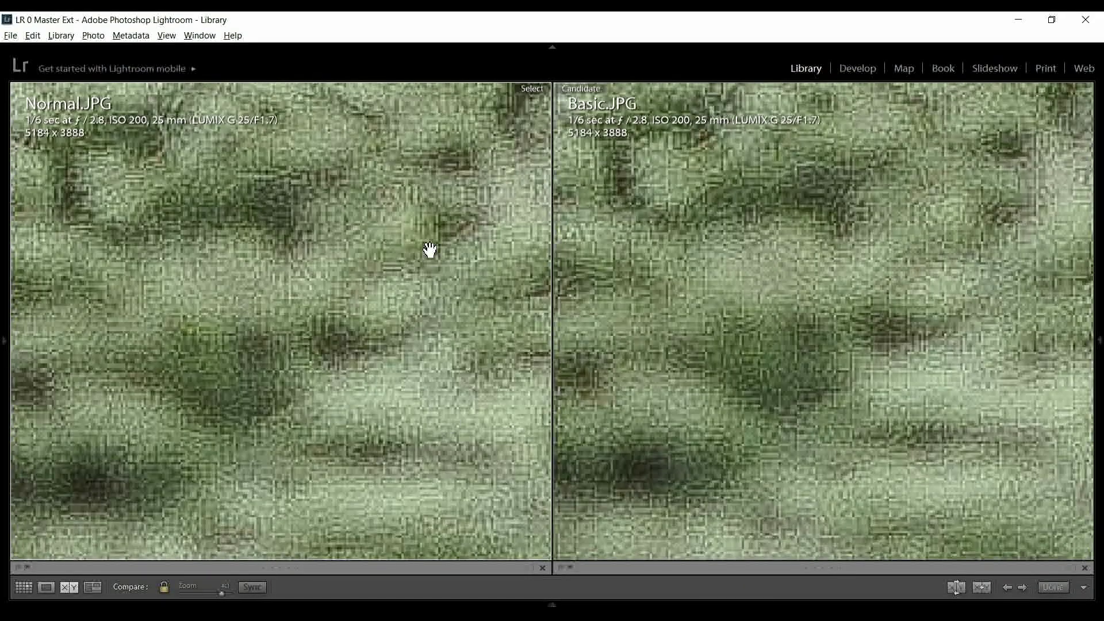
pyautogui.moveTo(402, 265); pyautogui.dragTo(464, 490)
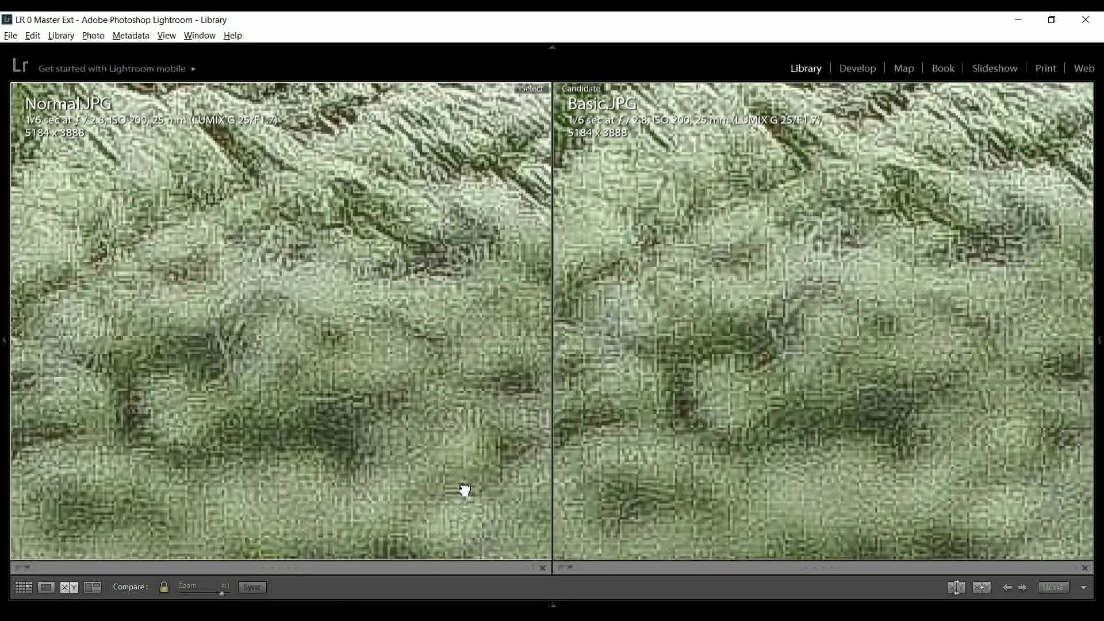
pyautogui.moveTo(402, 240); pyautogui.dragTo(381, 410)
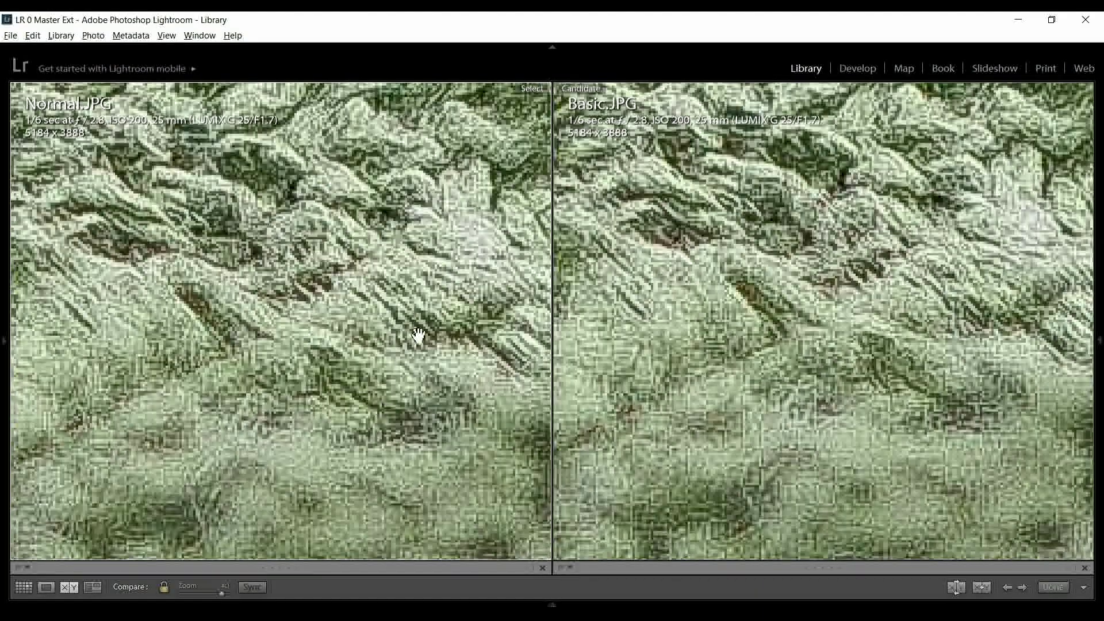
# - Compare the round cockpit window and the grey hull beside the red light in Normal.JPG and Basic.JPG
pyautogui.moveTo(424, 320); pyautogui.dragTo(402, 498)
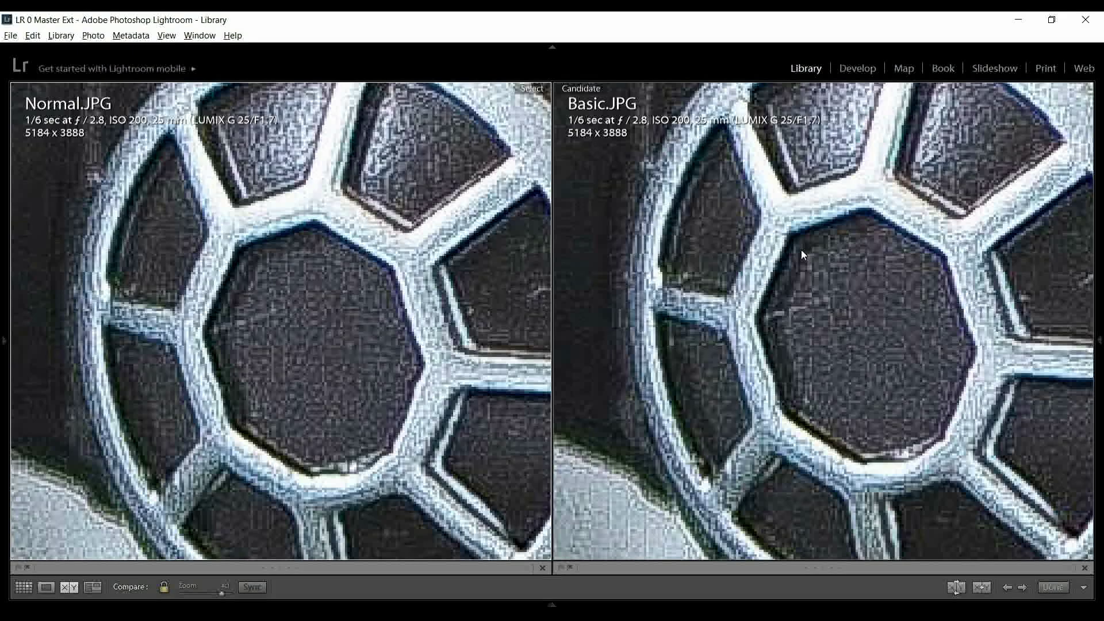
pyautogui.moveTo(777, 307); pyautogui.dragTo(917, 156)
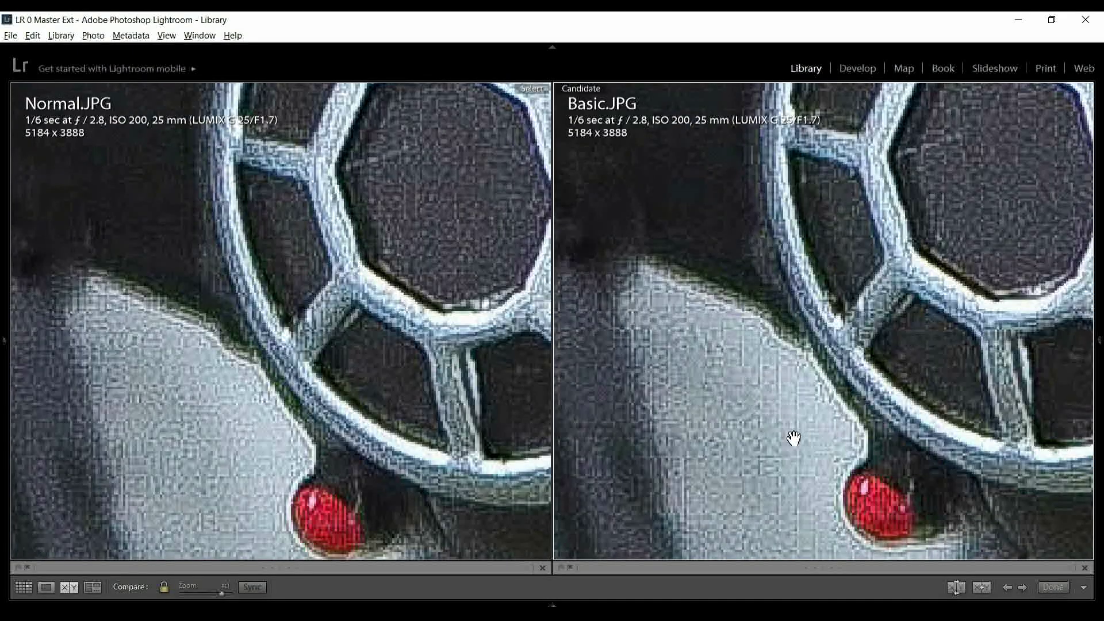
pyautogui.click(748, 447)
pyautogui.moveTo(756, 457); pyautogui.dragTo(808, 365)
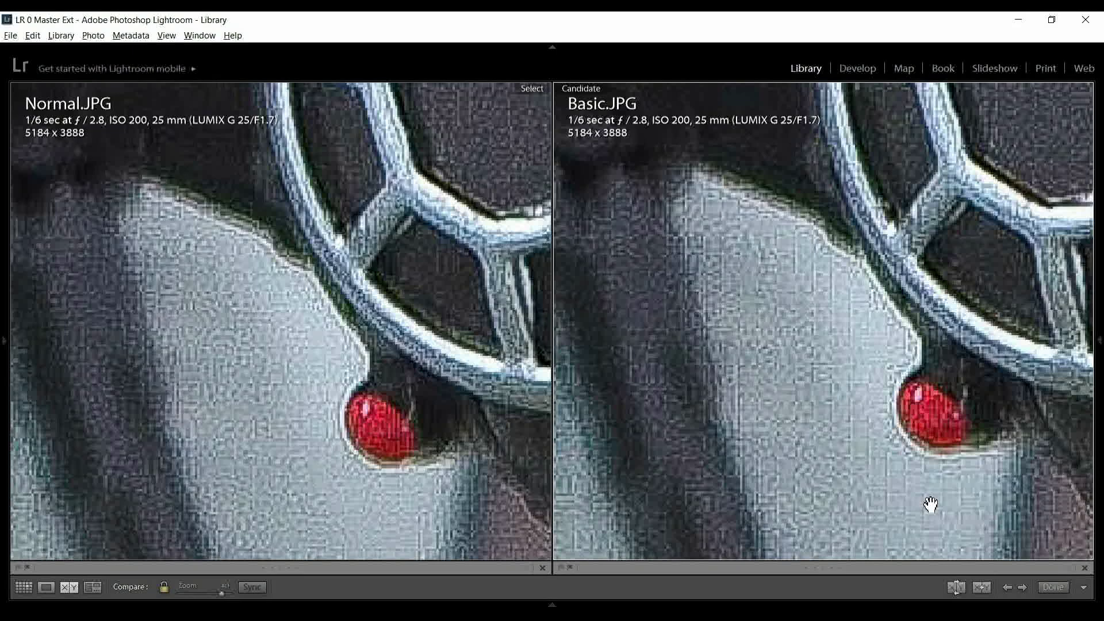
# - Compare the dark wing strut and the ribbed wing panel in Normal.JPG and Basic.JPG
pyautogui.click(771, 360)
pyautogui.click(432, 374)
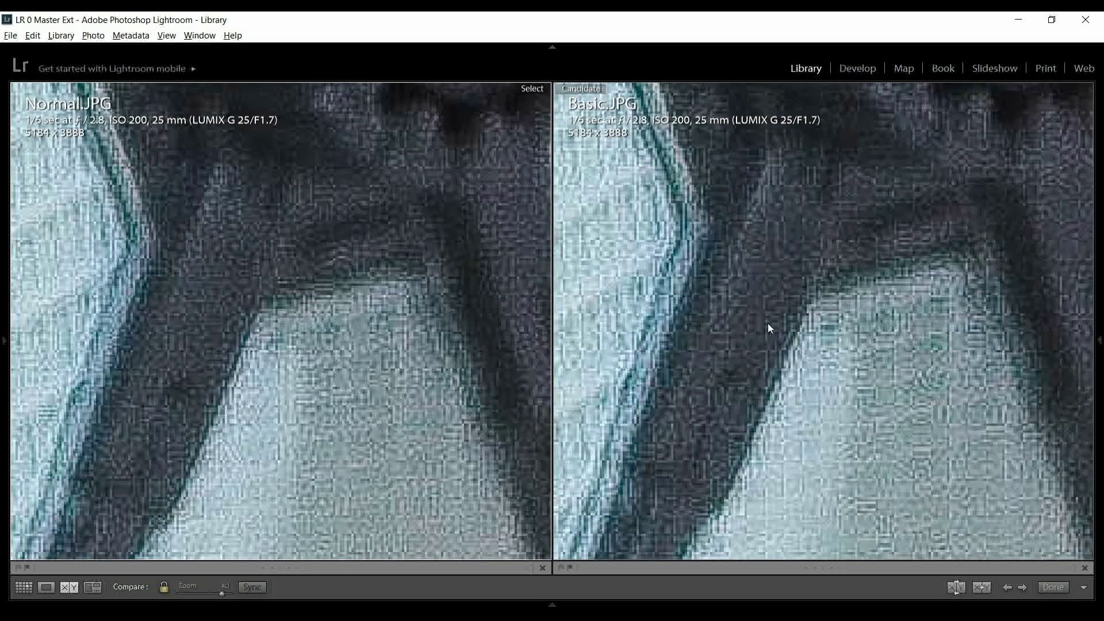
pyautogui.click(840, 263)
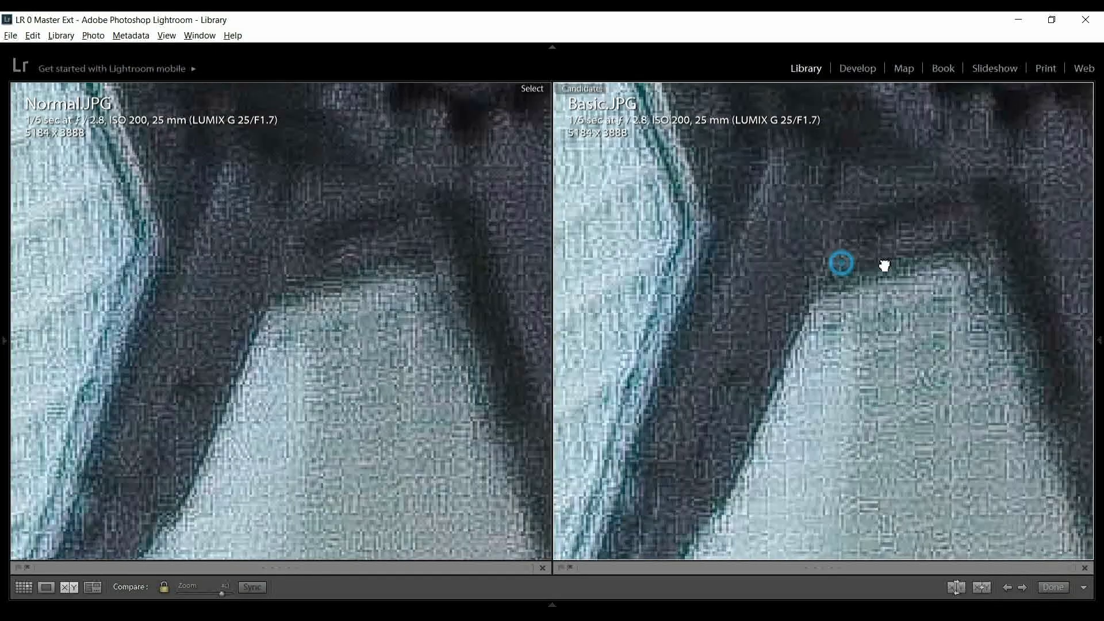
pyautogui.click(761, 331)
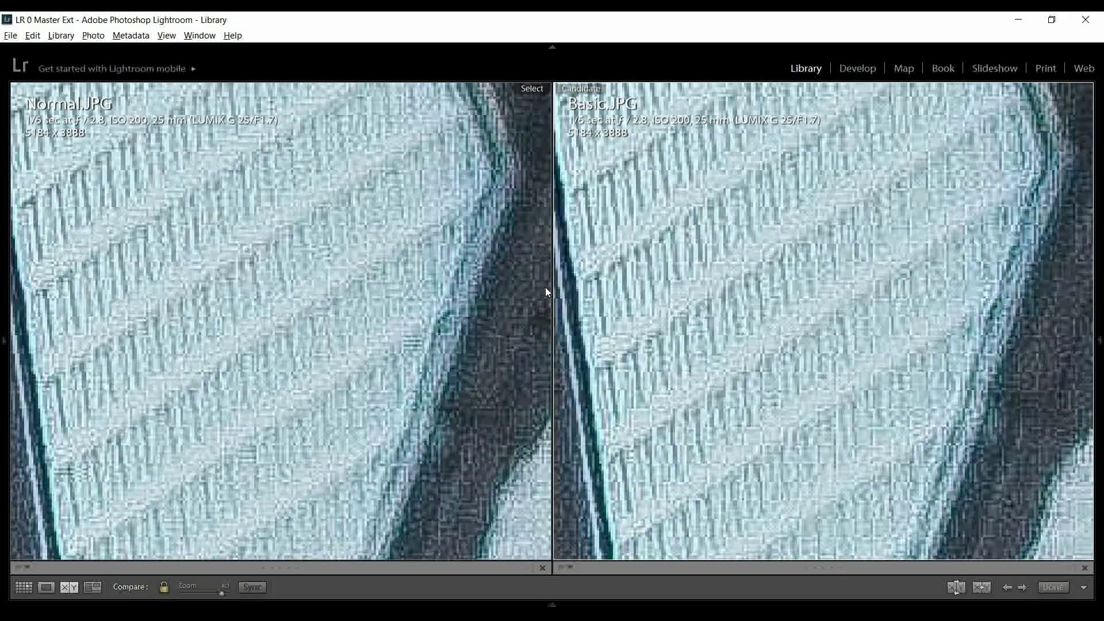
pyautogui.moveTo(546, 287); pyautogui.dragTo(596, 345)
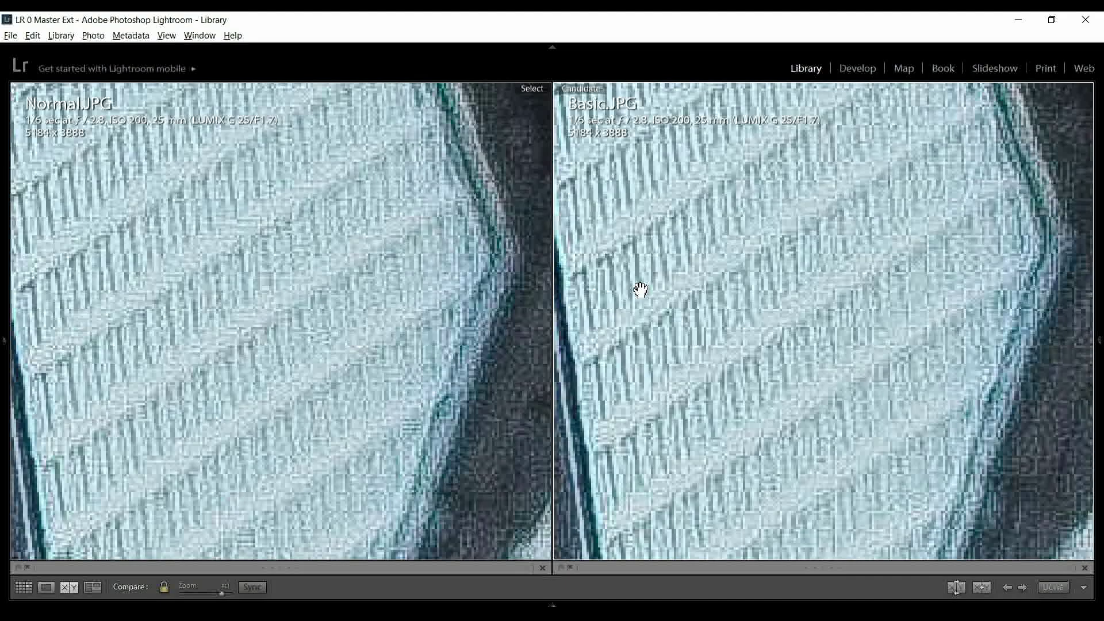
# - Show the ribbed wing panel in the single-photo Loupe view and alternate between Normal.JPG and Basic.JPG
pyautogui.press('e')
pyautogui.press('Right')
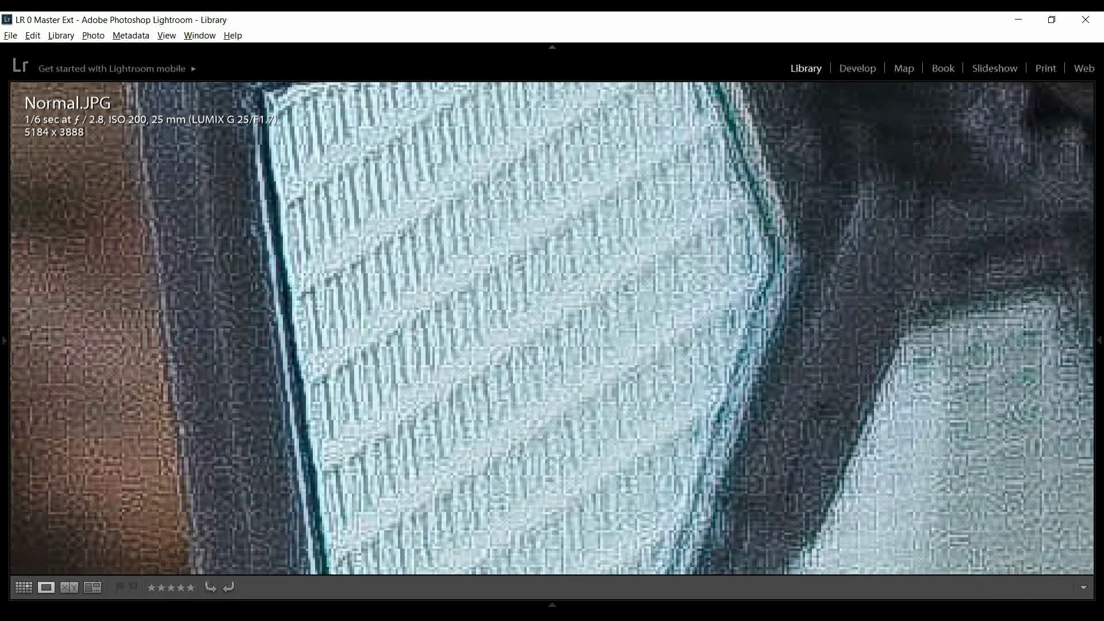
pyautogui.press('Left')
pyautogui.press('Right')
pyautogui.press('Left')
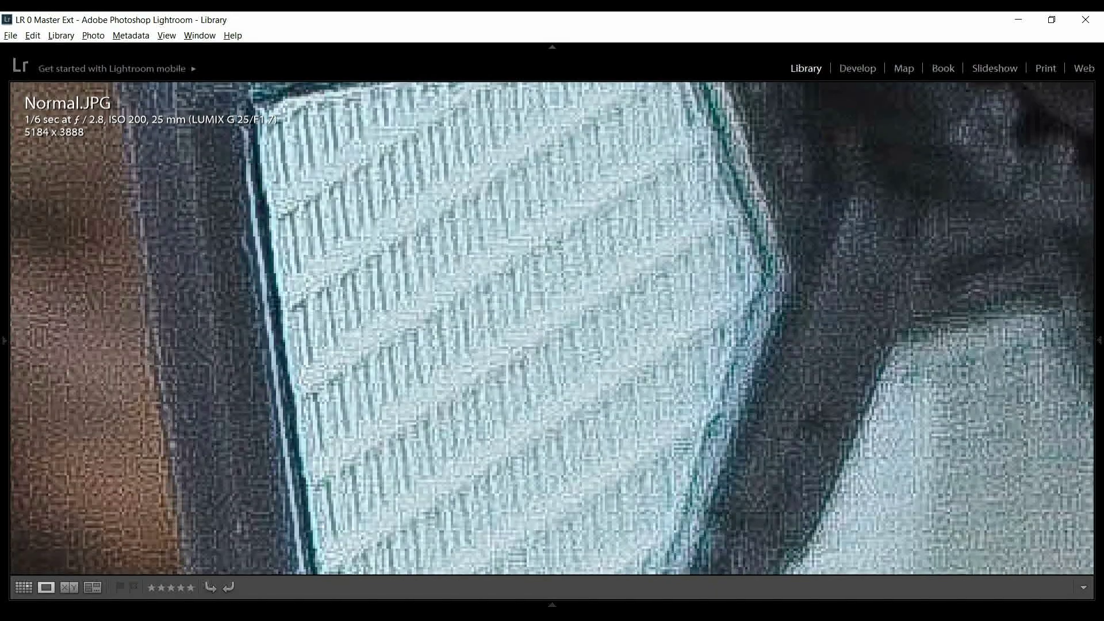
pyautogui.press('Right')
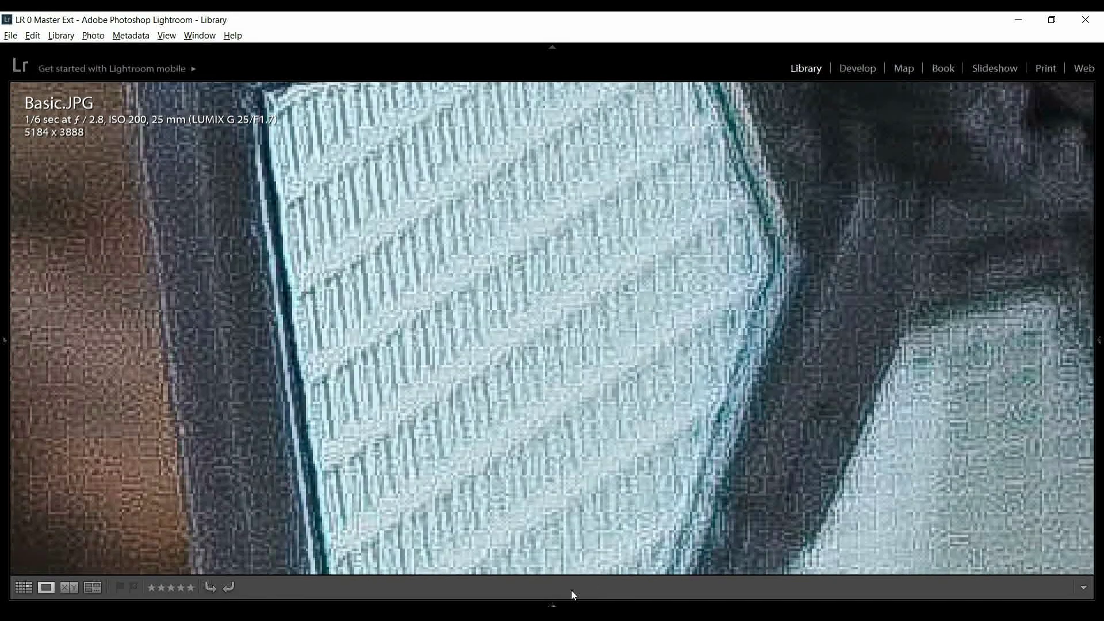
# - Reveal the filmstrip, open basic info.jpg zoomed out to fit, and view its image properties briefly in full screen
pyautogui.click(552, 605)
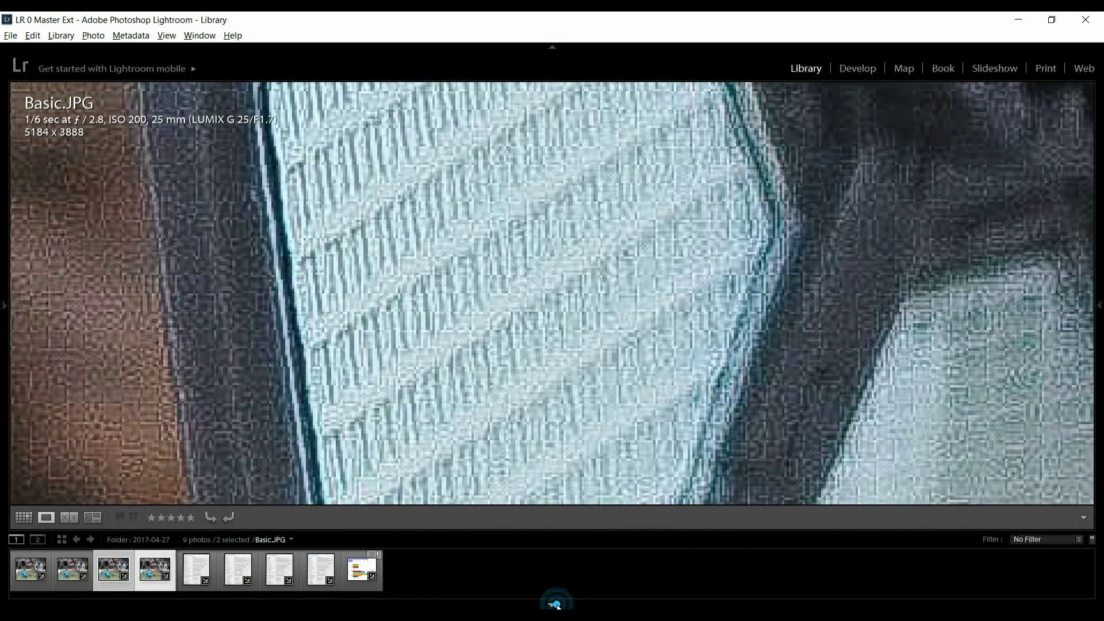
pyautogui.click(198, 572)
pyautogui.click(361, 413)
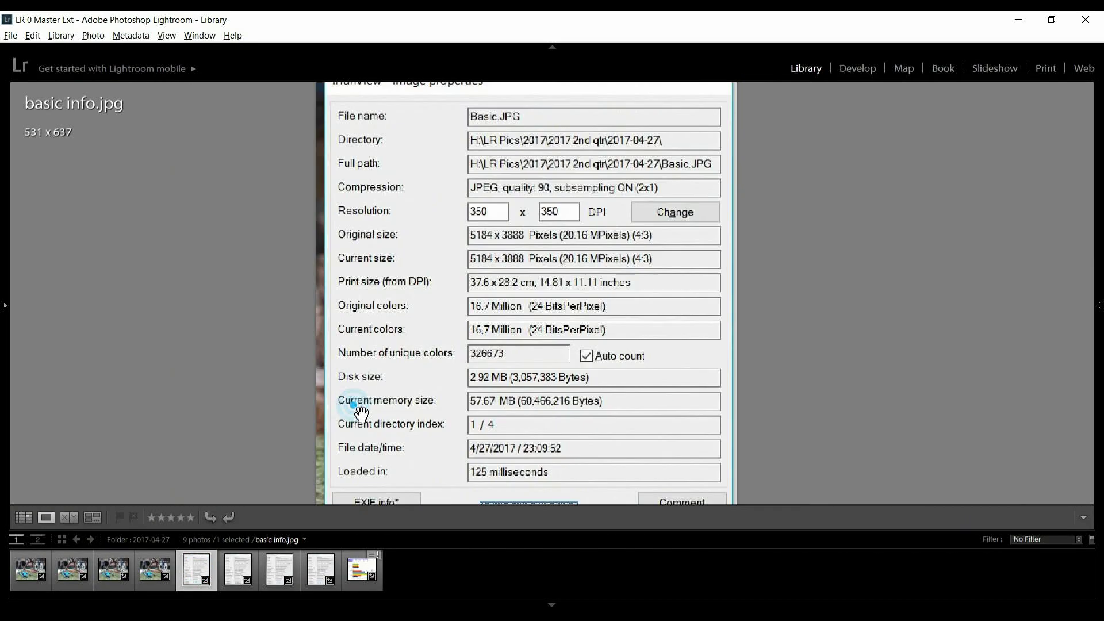
pyautogui.press('f')
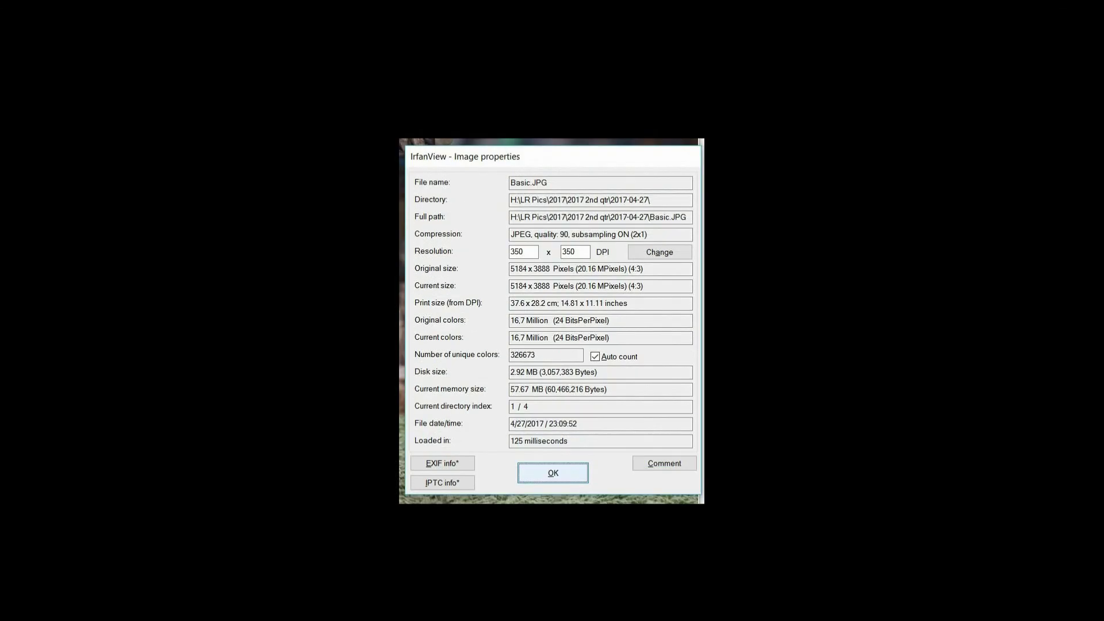
pyautogui.press('f')
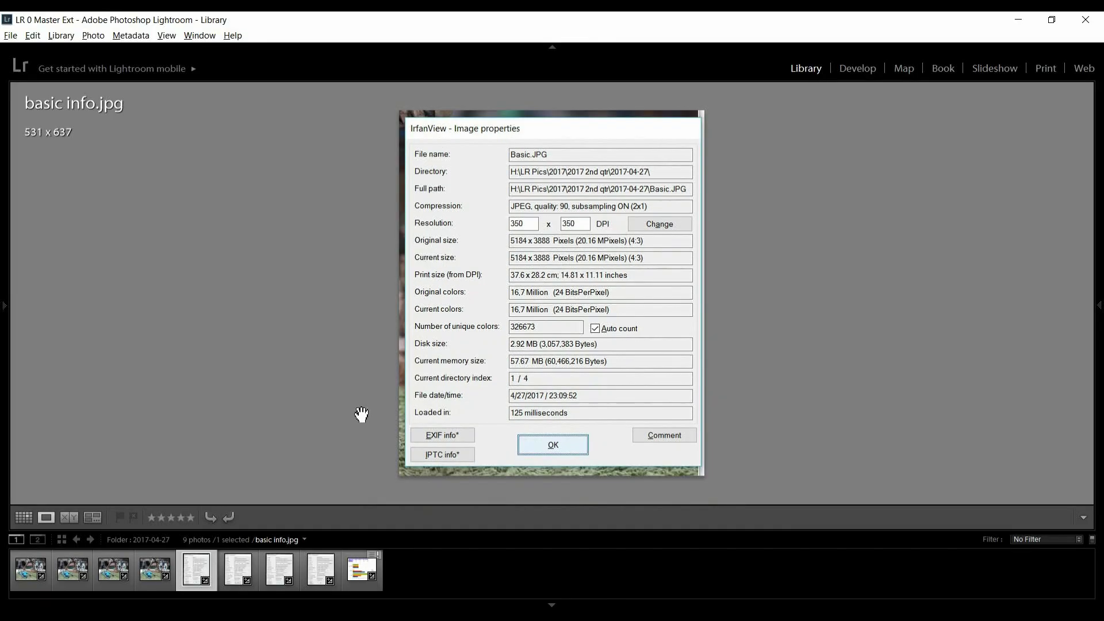
# - Open the chart image comparing file size, compression and colors, and view it in full screen
pyautogui.click(362, 569)
pyautogui.press('f')
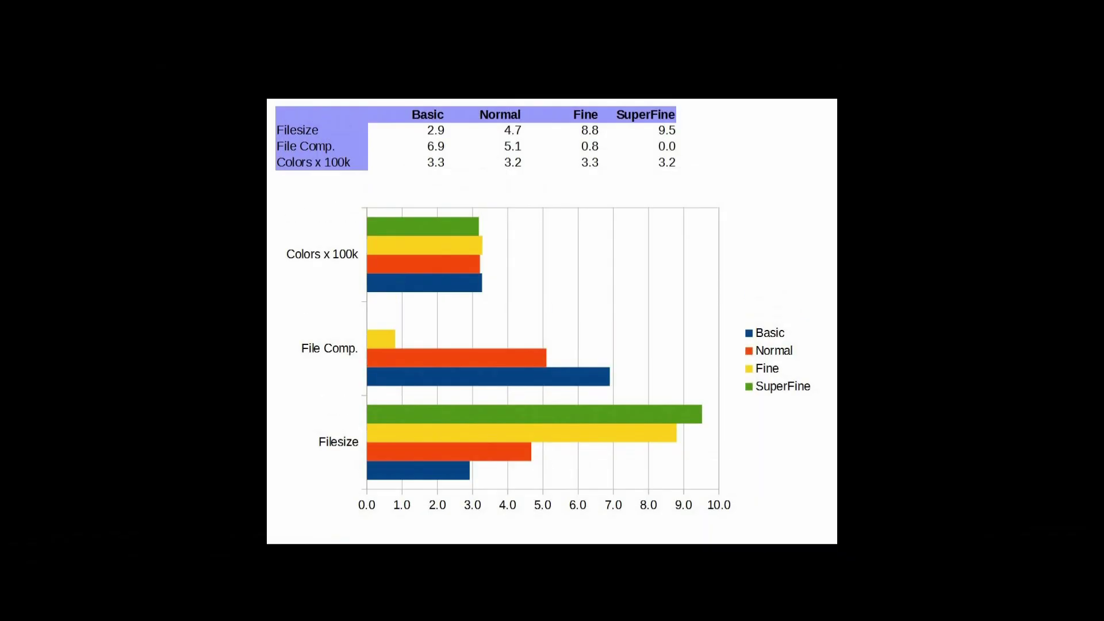